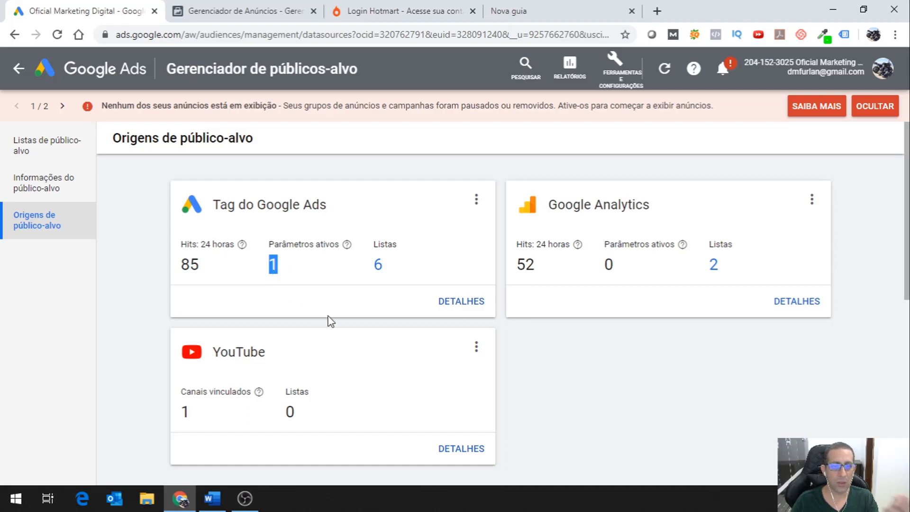
Open the account's conversion actions and check the tracking status of the Contato conversion.
{"action": "left_click", "coordinate": [318, 286]}
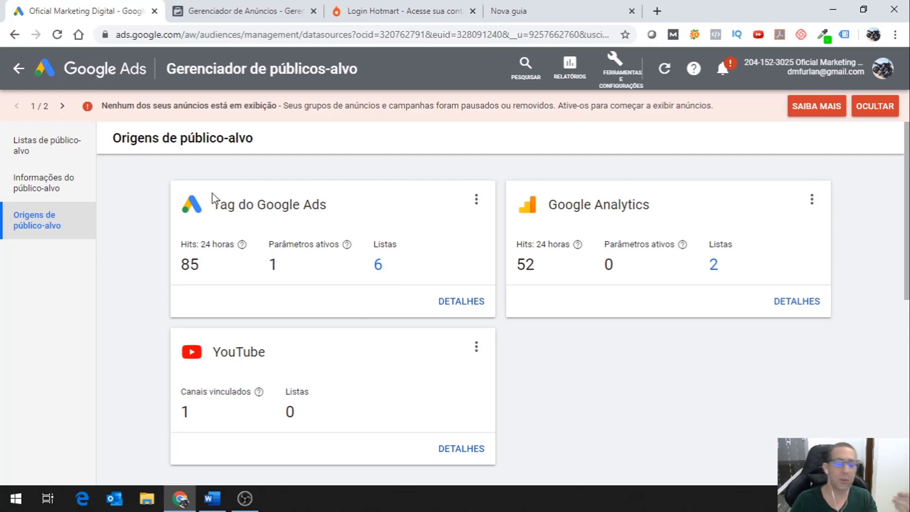
{"action": "left_click", "coordinate": [616, 67]}
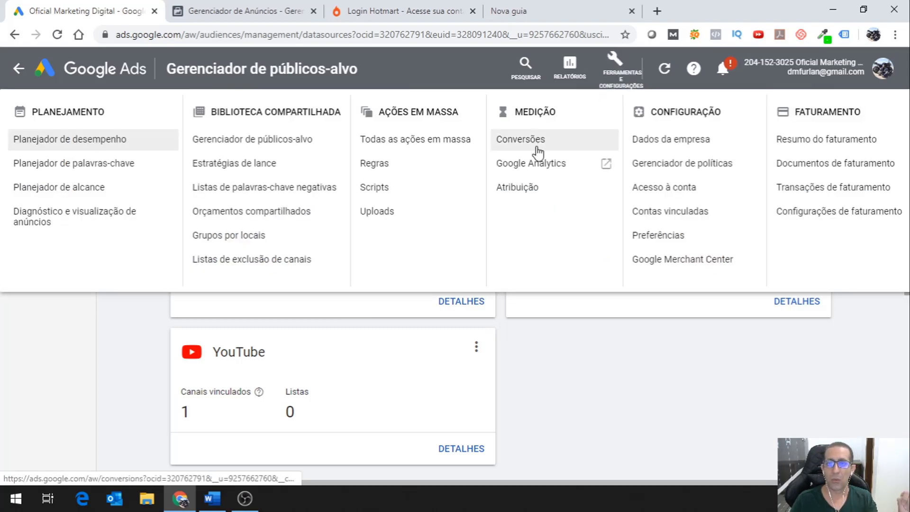
{"action": "left_click", "coordinate": [537, 149]}
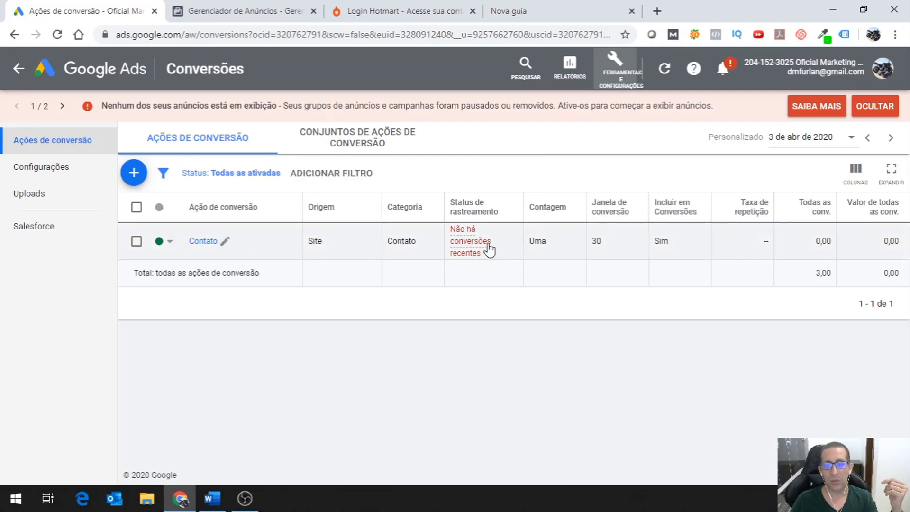
{"action": "mouse_move", "coordinate": [486, 247]}
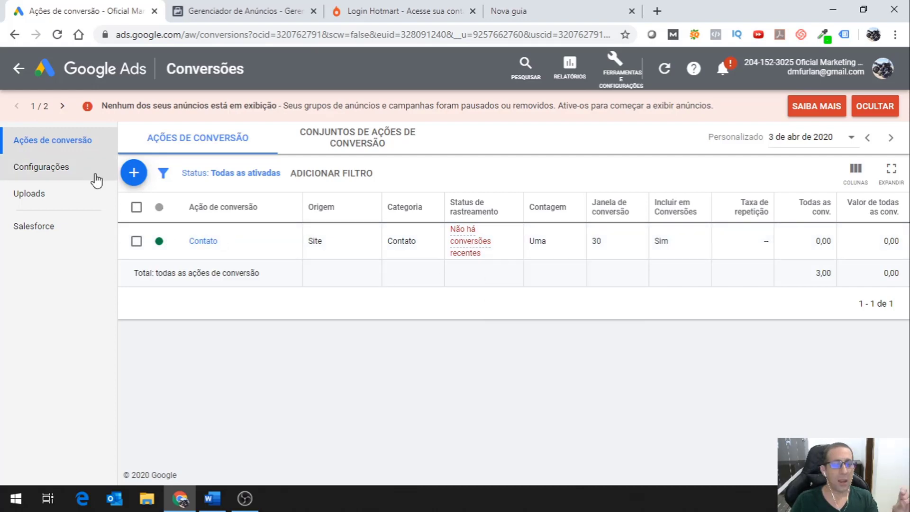
Switch to the Word document and read tip 2 about negating words that can generate bad clicks.
{"action": "left_click", "coordinate": [212, 498]}
{"action": "scroll", "coordinate": [346, 219], "scroll_direction": "down", "scroll_amount": 3}
{"action": "scroll", "coordinate": [360, 191], "scroll_direction": "down", "scroll_amount": 8}
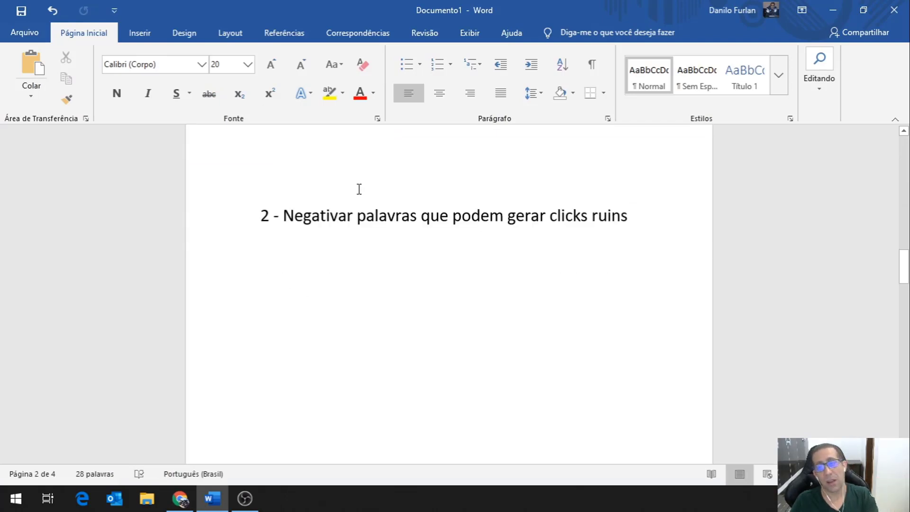
Return to Google Ads and view the search keywords of the [ABC] Rede Pesquisa campaign.
{"action": "key", "text": "alt+Tab"}
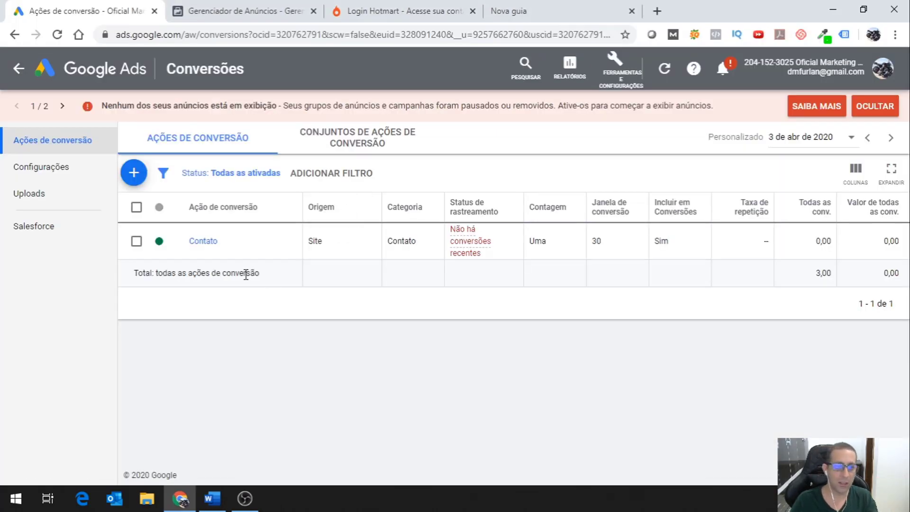
{"action": "left_click", "coordinate": [18, 72]}
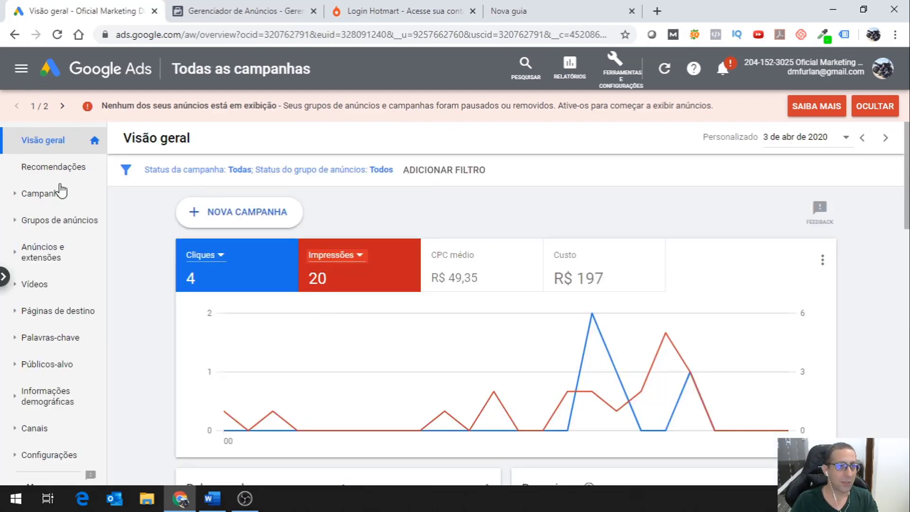
{"action": "left_click", "coordinate": [60, 193]}
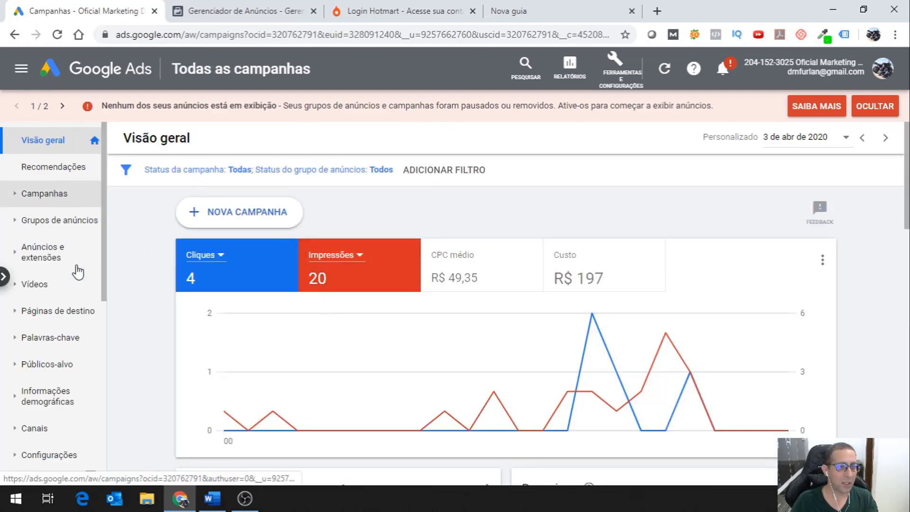
{"action": "left_click", "coordinate": [229, 395]}
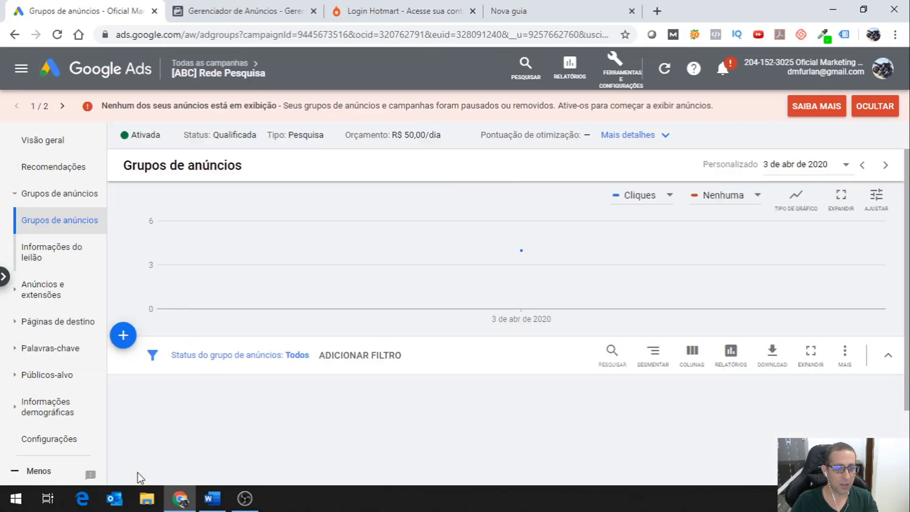
{"action": "left_click", "coordinate": [70, 349]}
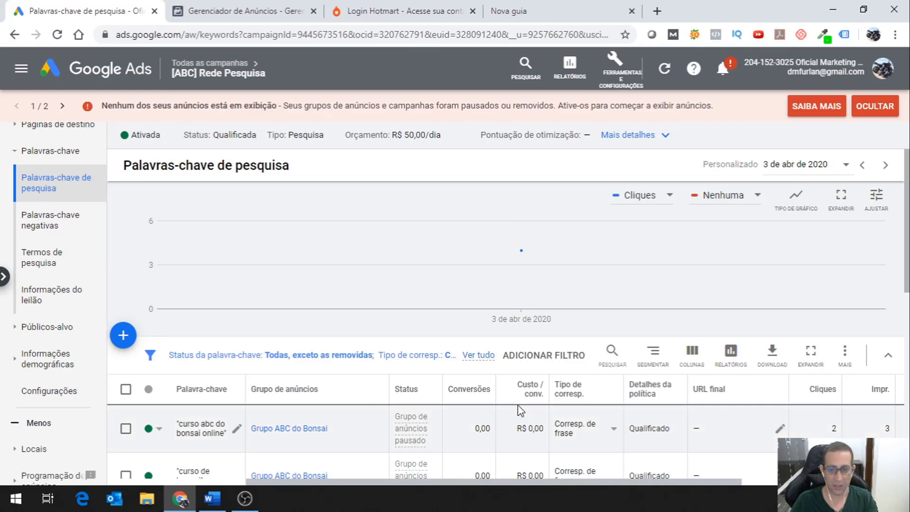
{"action": "scroll", "coordinate": [520, 411], "scroll_direction": "down", "scroll_amount": 6}
{"action": "scroll", "coordinate": [494, 375], "scroll_direction": "up", "scroll_amount": 6}
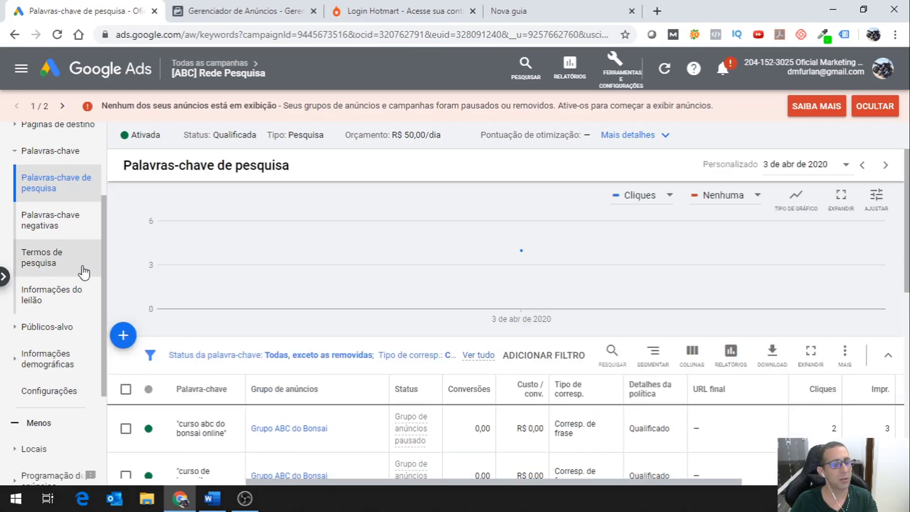
Examine the campaign's list of negative keywords and their match types.
{"action": "left_click", "coordinate": [80, 232]}
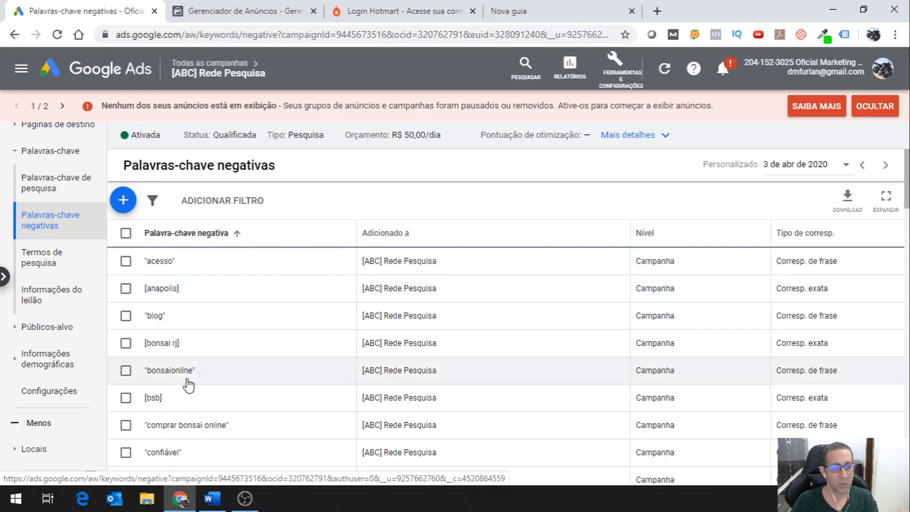
{"action": "scroll", "coordinate": [204, 304], "scroll_direction": "down", "scroll_amount": 3}
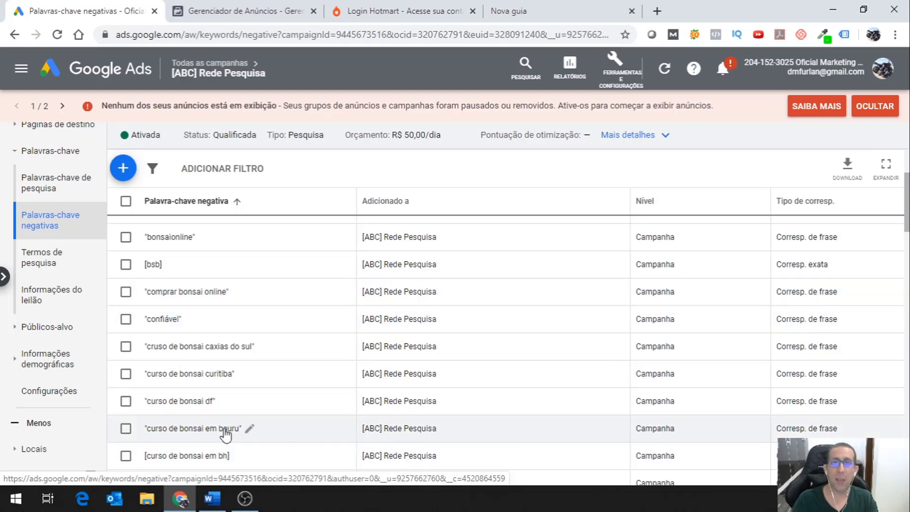
{"action": "scroll", "coordinate": [226, 434], "scroll_direction": "down", "scroll_amount": 20}
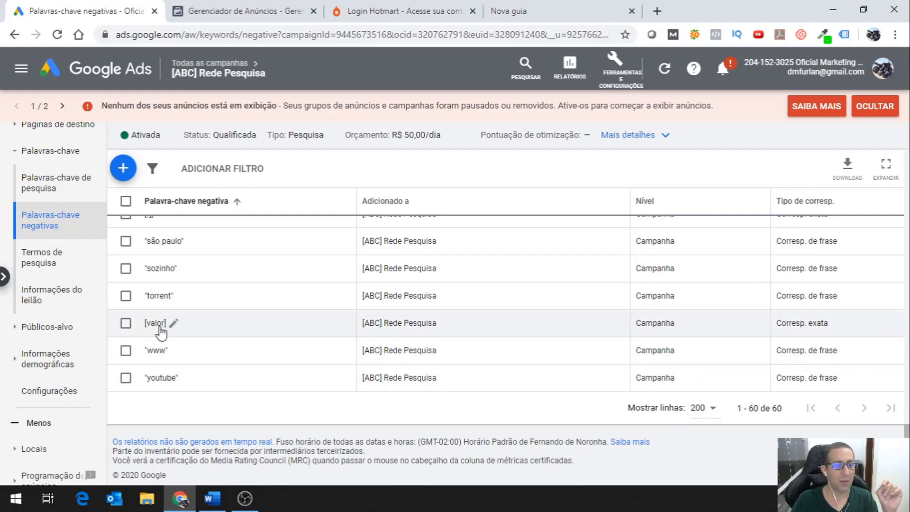
{"action": "scroll", "coordinate": [166, 296], "scroll_direction": "up", "scroll_amount": 4}
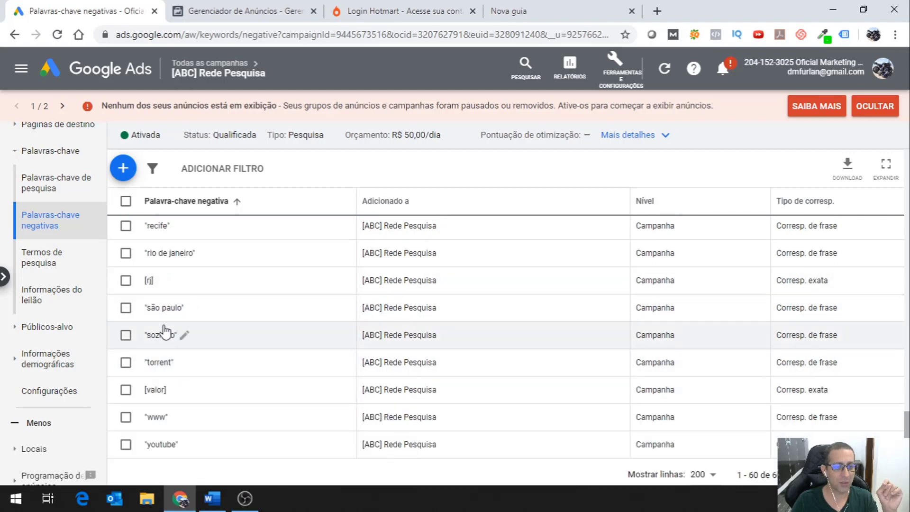
{"action": "scroll", "coordinate": [156, 354], "scroll_direction": "up", "scroll_amount": 2}
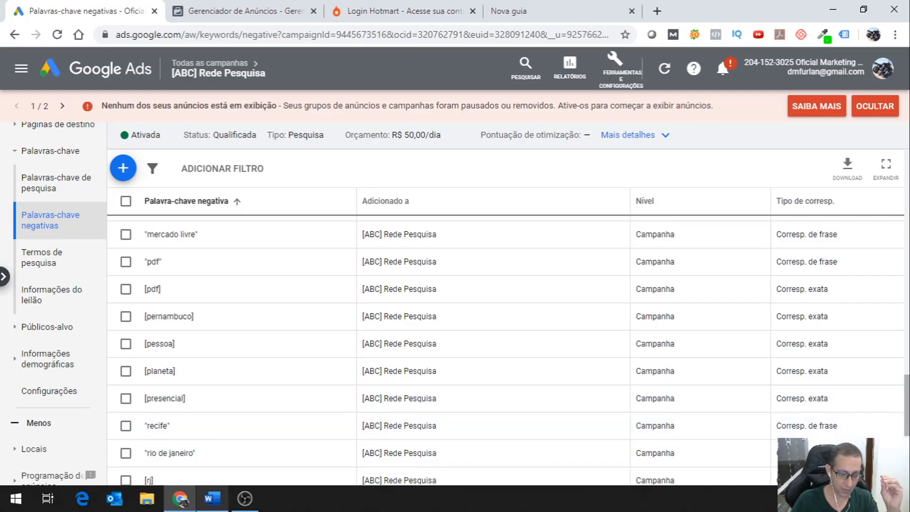
Switch to the Word document and highlight tip 3 about limiting the maximum cost-per-click bid.
{"action": "left_click", "coordinate": [212, 498]}
{"action": "scroll", "coordinate": [401, 197], "scroll_direction": "down", "scroll_amount": 5}
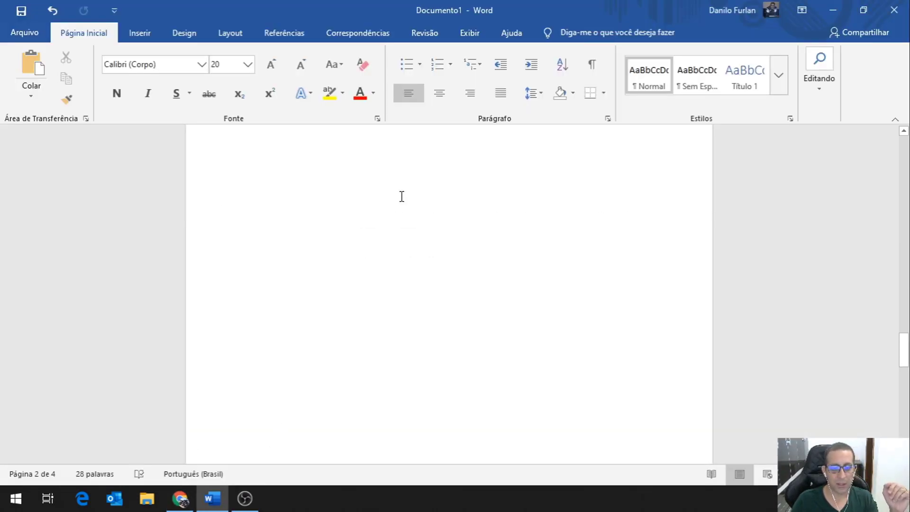
{"action": "scroll", "coordinate": [401, 197], "scroll_direction": "down", "scroll_amount": 3}
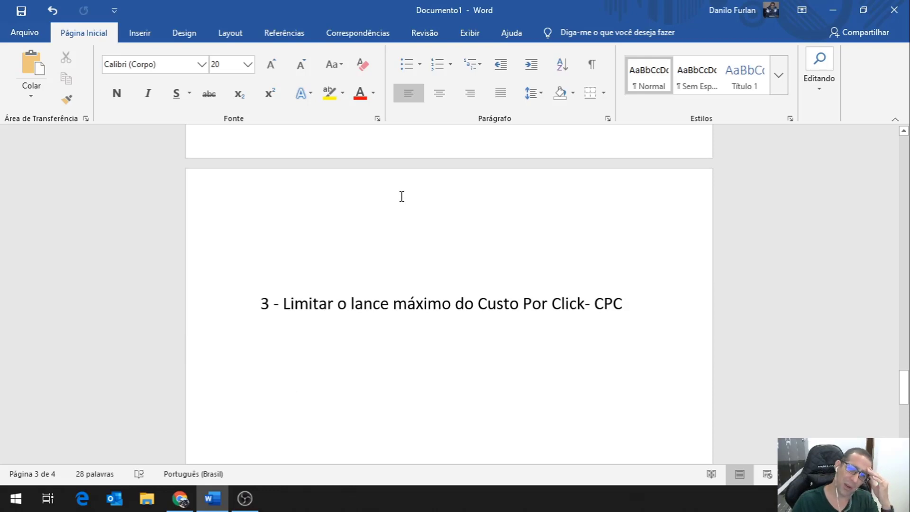
{"action": "left_click_drag", "start_coordinate": [641, 300], "coordinate": [261, 306]}
Return to Google Ads and open the settings of the [ABC] Rede Pesquisa campaign.
{"action": "left_click", "coordinate": [832, 9]}
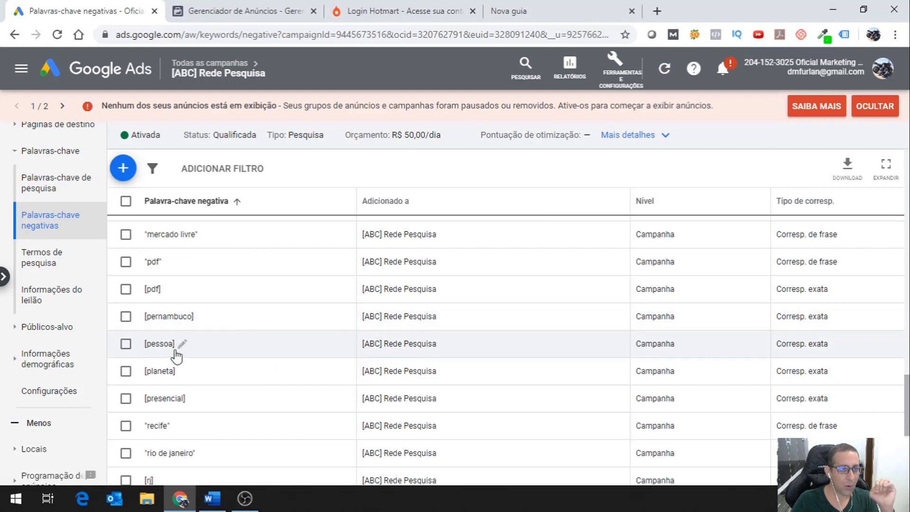
{"action": "scroll", "coordinate": [185, 322], "scroll_direction": "up", "scroll_amount": 15}
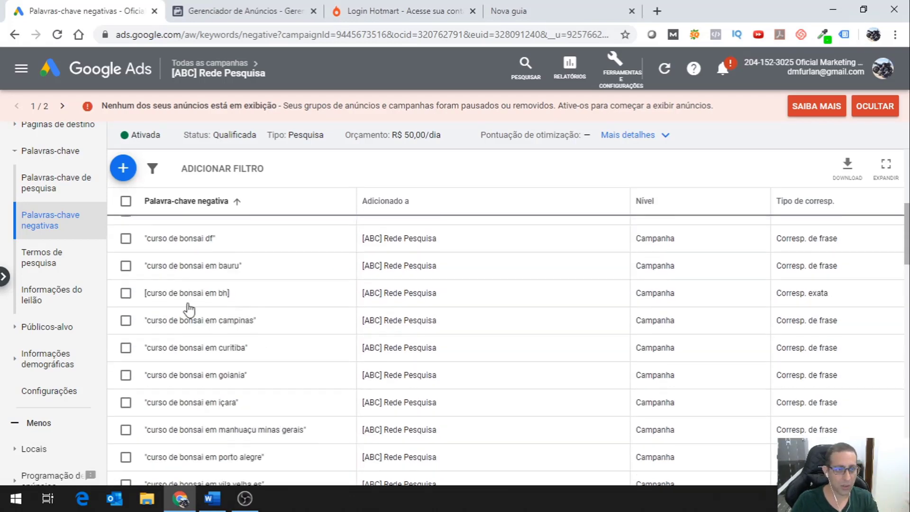
{"action": "left_click", "coordinate": [56, 141]}
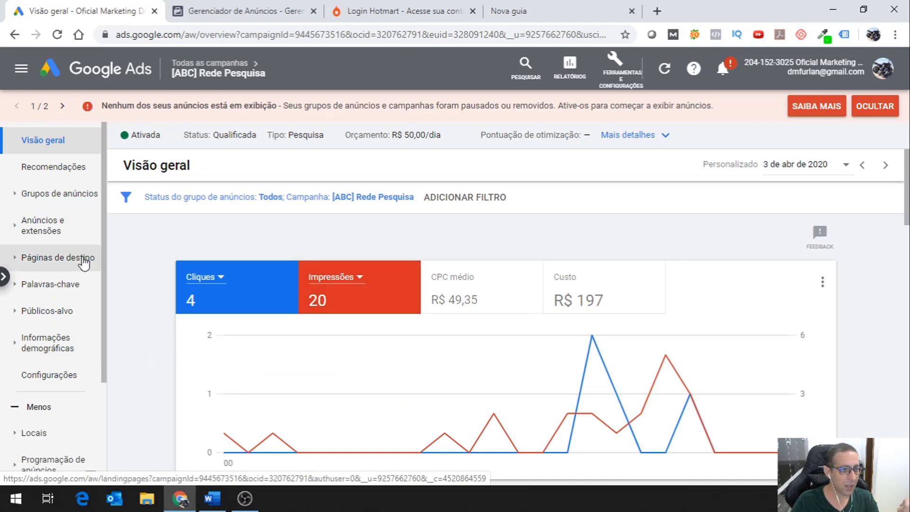
{"action": "left_click", "coordinate": [57, 235]}
{"action": "left_click", "coordinate": [57, 193]}
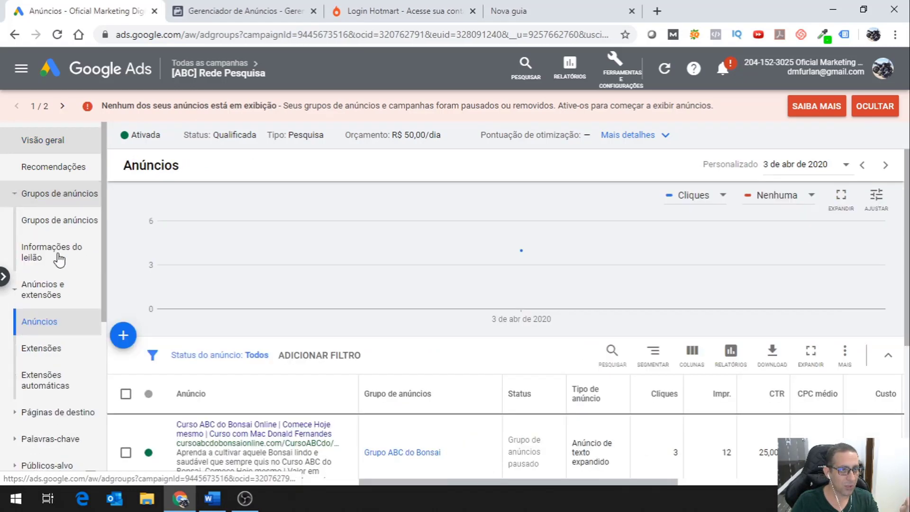
{"action": "scroll", "coordinate": [59, 285], "scroll_direction": "down", "scroll_amount": 3}
{"action": "left_click", "coordinate": [64, 306]}
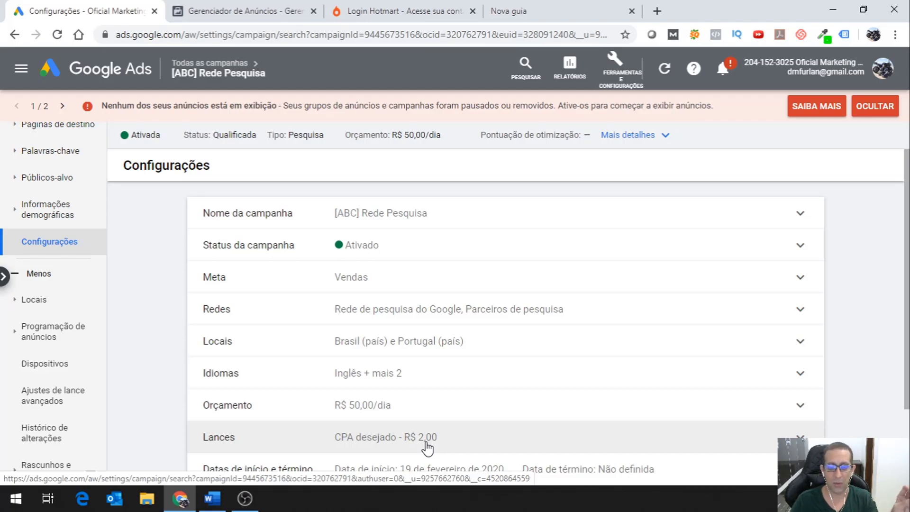
Expand the campaign's bidding settings (Lances) and start changing the bid strategy.
{"action": "scroll", "coordinate": [378, 403], "scroll_direction": "down", "scroll_amount": 1}
{"action": "left_click", "coordinate": [399, 375]}
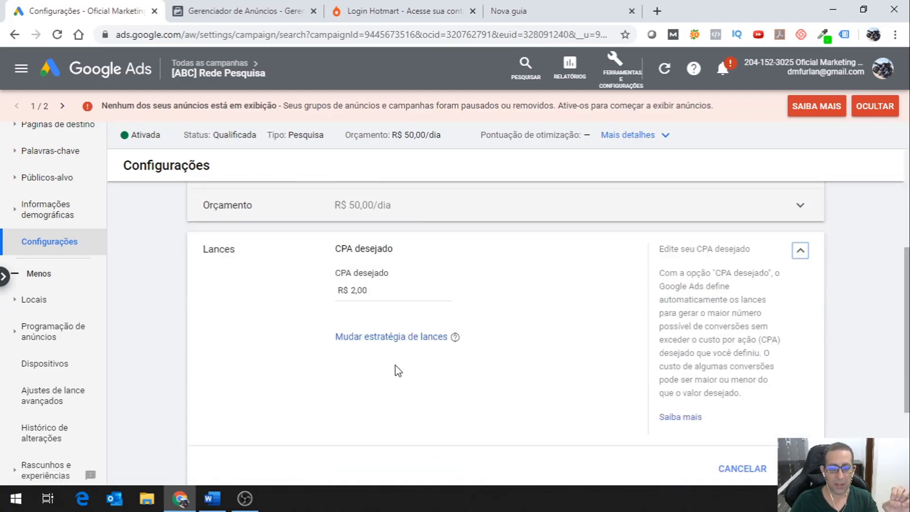
{"action": "left_click", "coordinate": [392, 338]}
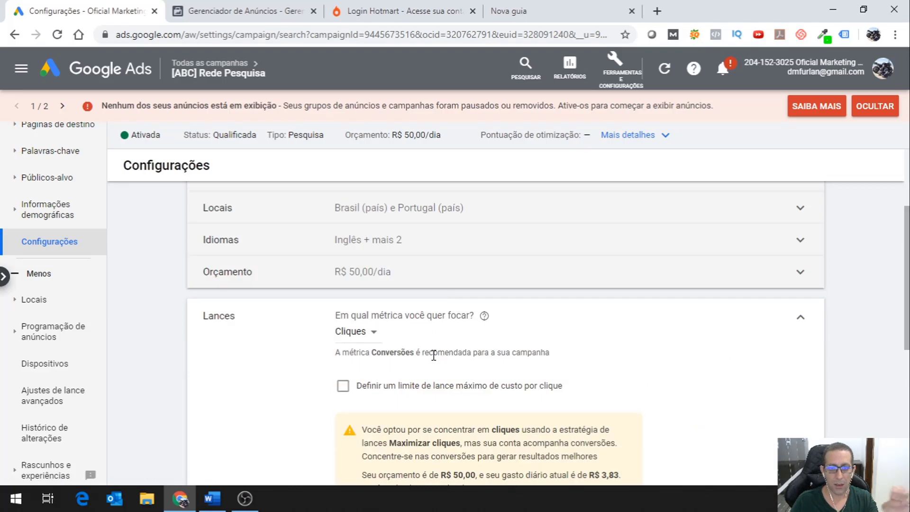
Try a maximum CPC bid limit of R$ 2 with the focus on Cliques, and remove the limit again.
{"action": "scroll", "coordinate": [522, 357], "scroll_direction": "down", "scroll_amount": 1}
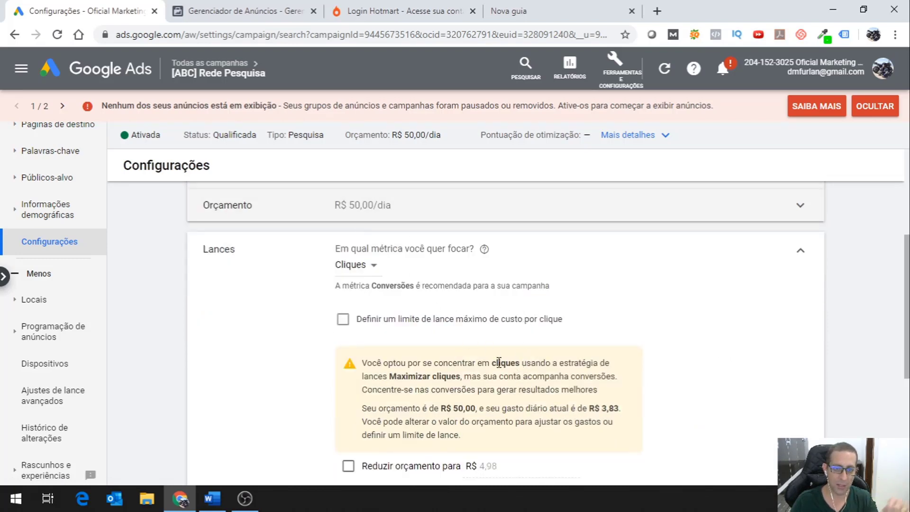
{"action": "left_click", "coordinate": [343, 319]}
{"action": "left_click", "coordinate": [431, 355]}
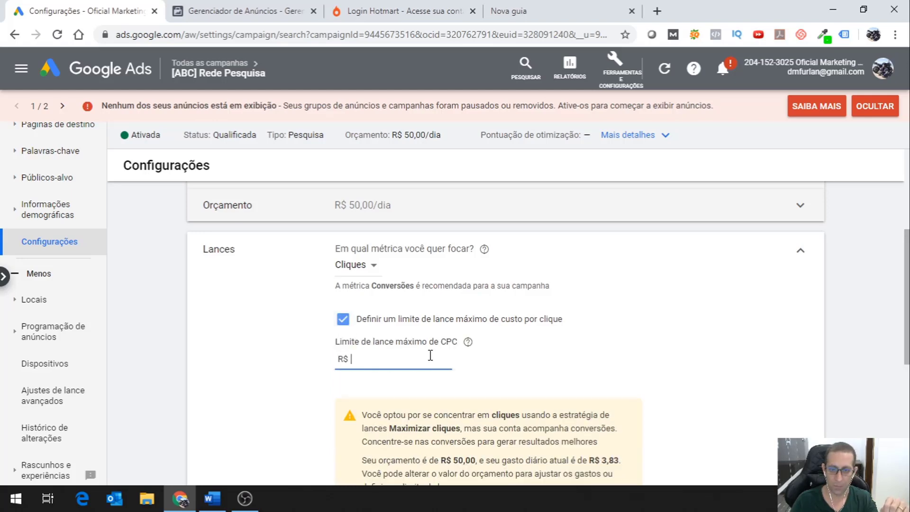
{"action": "type", "text": "2"}
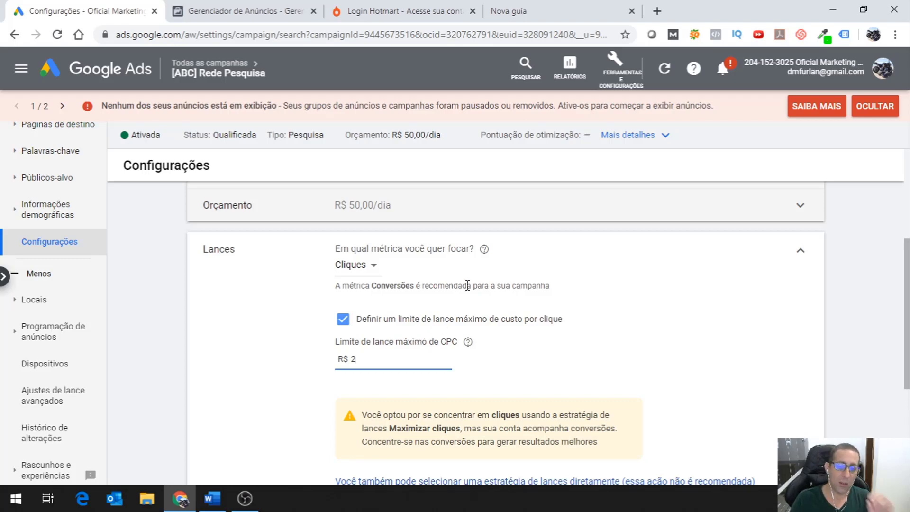
{"action": "left_click", "coordinate": [343, 319]}
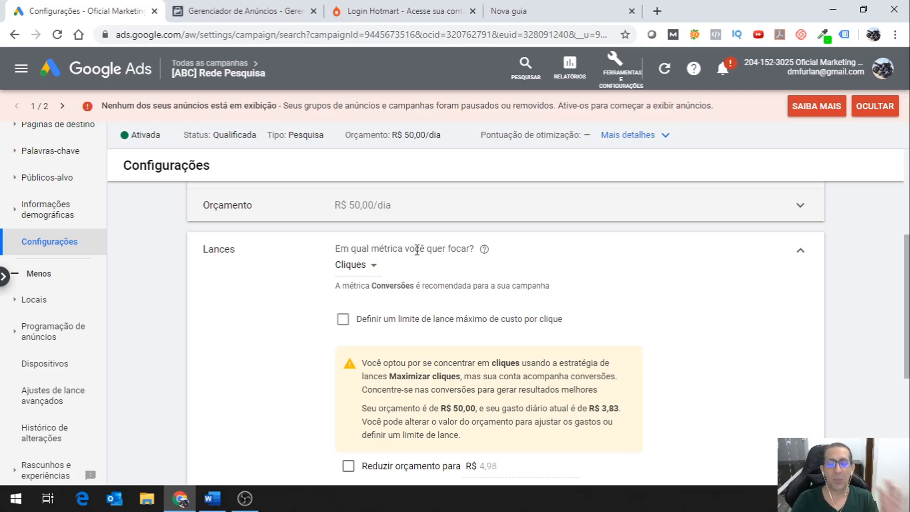
Change the bidding focus metric to Conversões and set the desired CPA to R$ 55,00.
{"action": "left_click", "coordinate": [363, 266]}
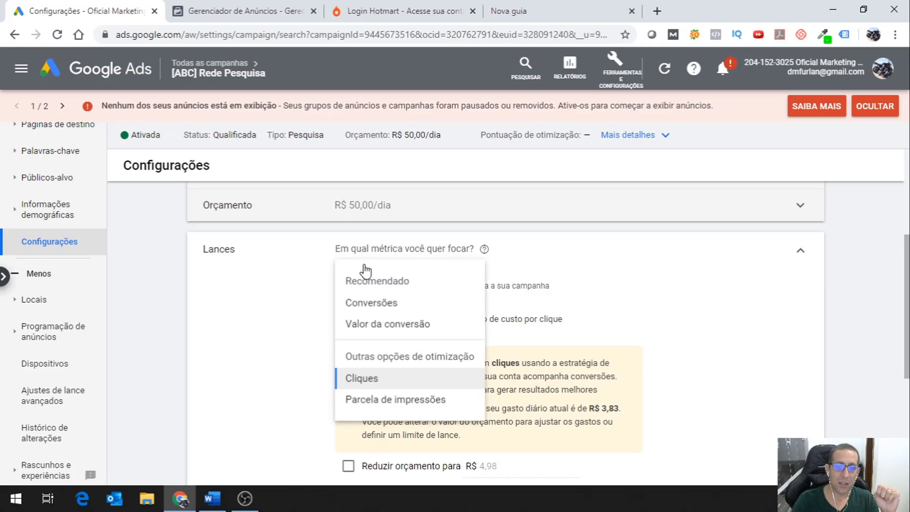
{"action": "left_click", "coordinate": [385, 301]}
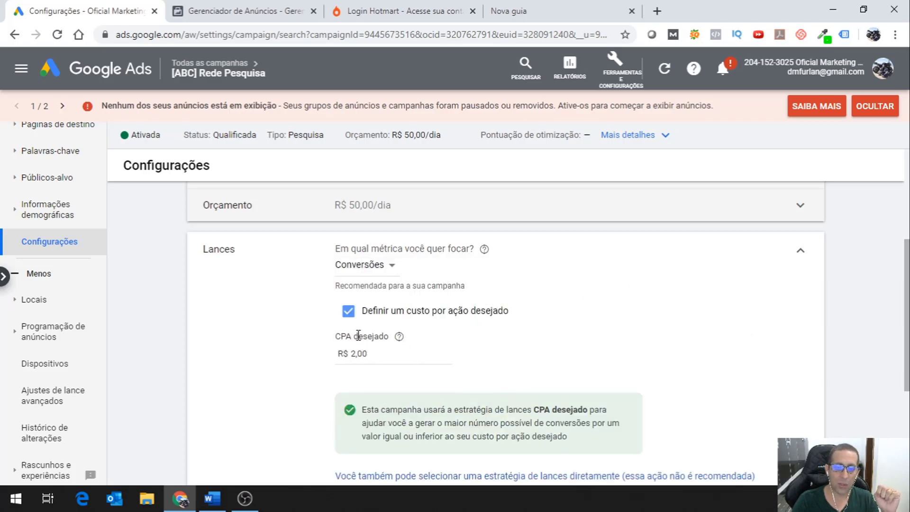
{"action": "left_click_drag", "start_coordinate": [358, 336], "coordinate": [431, 340]}
{"action": "left_click", "coordinate": [394, 354]}
{"action": "double_click", "coordinate": [385, 357]}
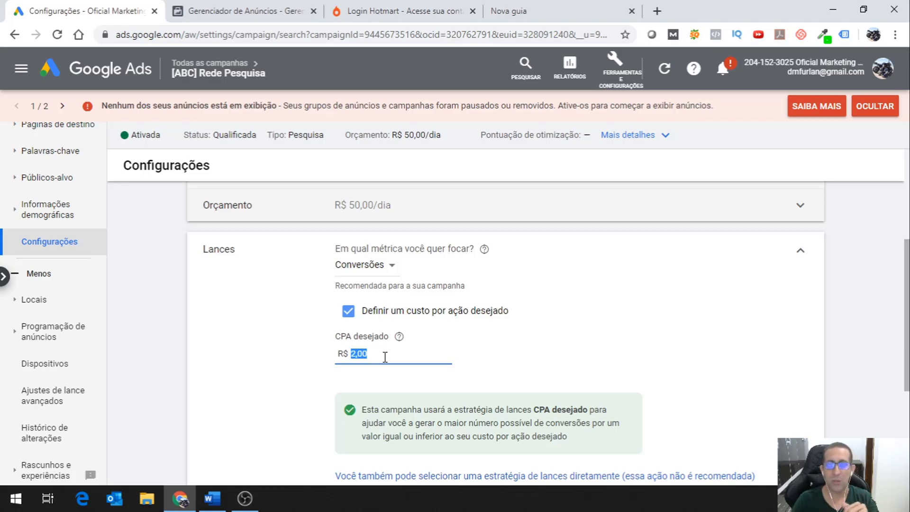
{"action": "type", "text": "55,00"}
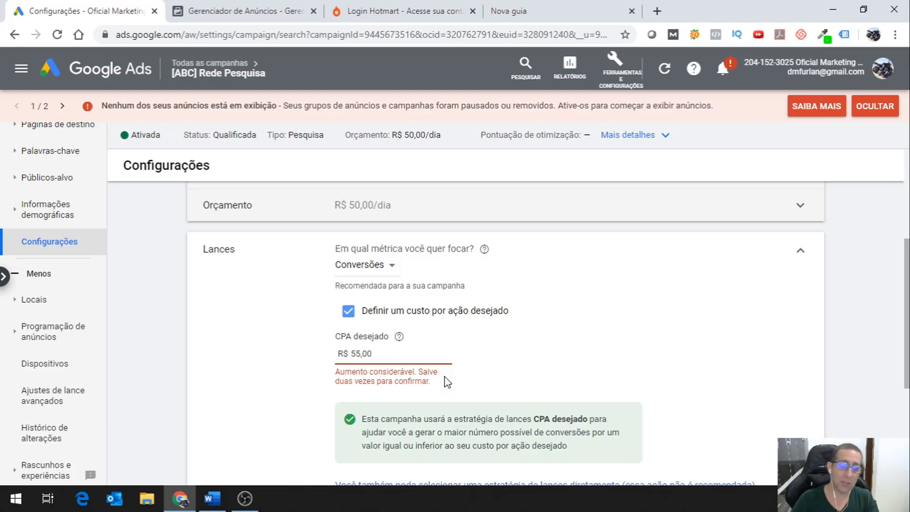
Leave the campaign settings for its overview (Visão geral) and discard the unsaved bidding change.
{"action": "scroll", "coordinate": [189, 271], "scroll_direction": "up", "scroll_amount": 4}
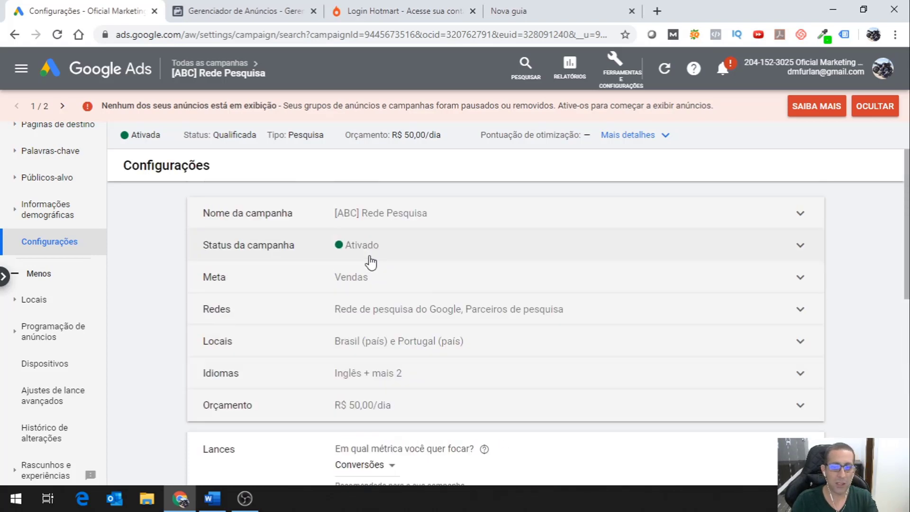
{"action": "scroll", "coordinate": [88, 204], "scroll_direction": "up", "scroll_amount": 3}
{"action": "left_click", "coordinate": [97, 139]}
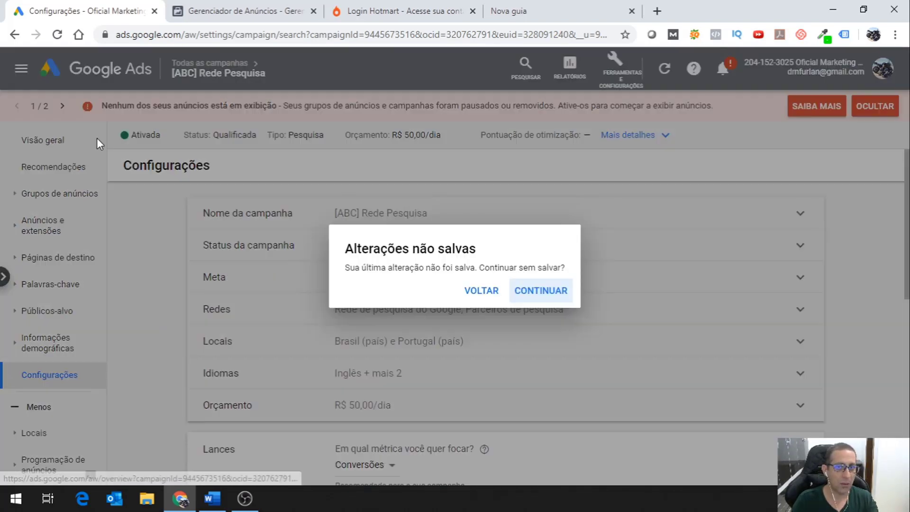
{"action": "left_click", "coordinate": [542, 294]}
Set the campaign overview's date range to 1 to 17 April 2020.
{"action": "left_click", "coordinate": [799, 177]}
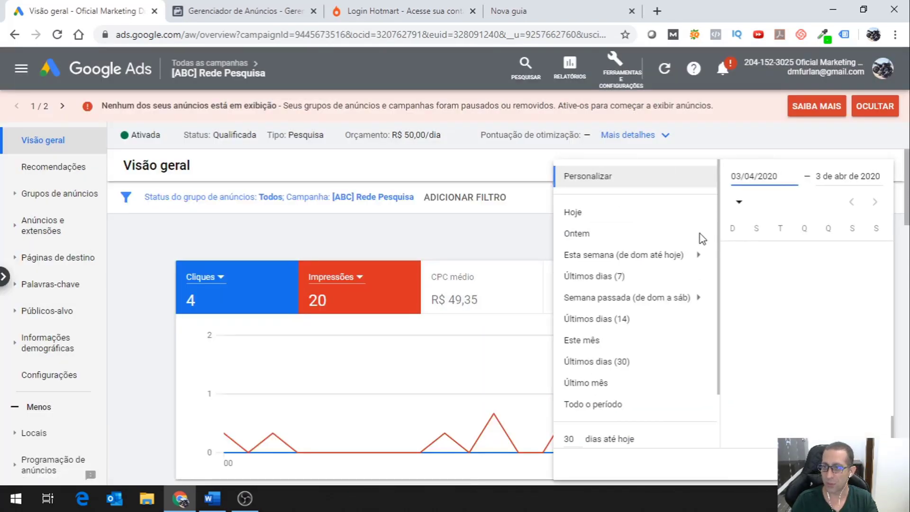
{"action": "left_click", "coordinate": [805, 339]}
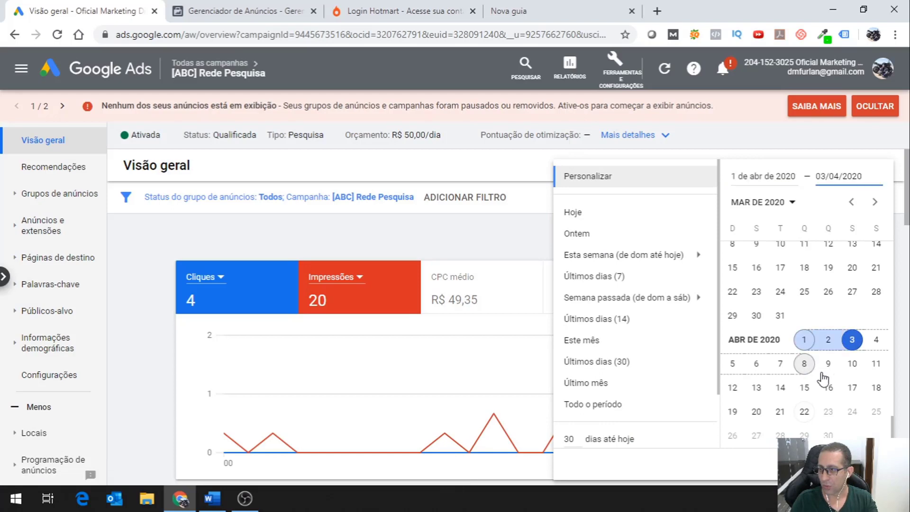
{"action": "left_click", "coordinate": [852, 388]}
{"action": "left_click", "coordinate": [662, 460]}
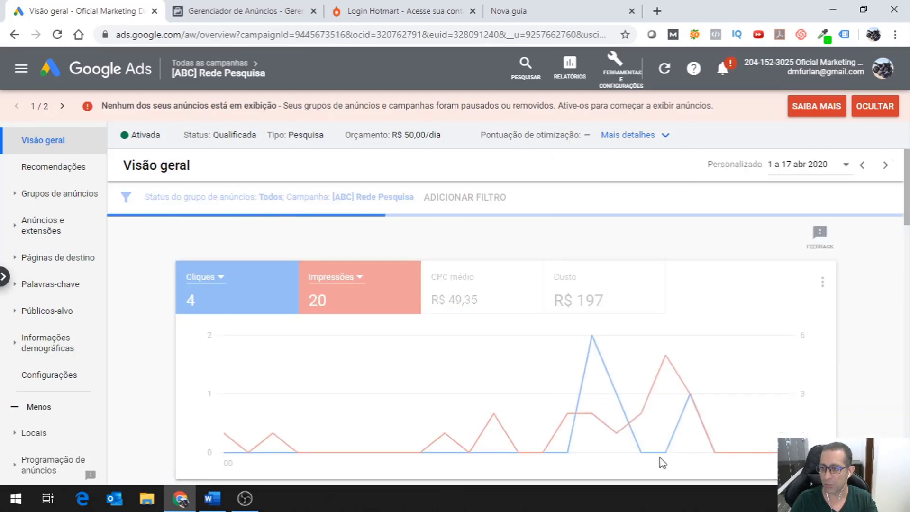
Switch to Facebook Ads Manager and check the ad sets' total amount spent (Valor gasto) against the Google Ads cost.
{"action": "left_click", "coordinate": [237, 8]}
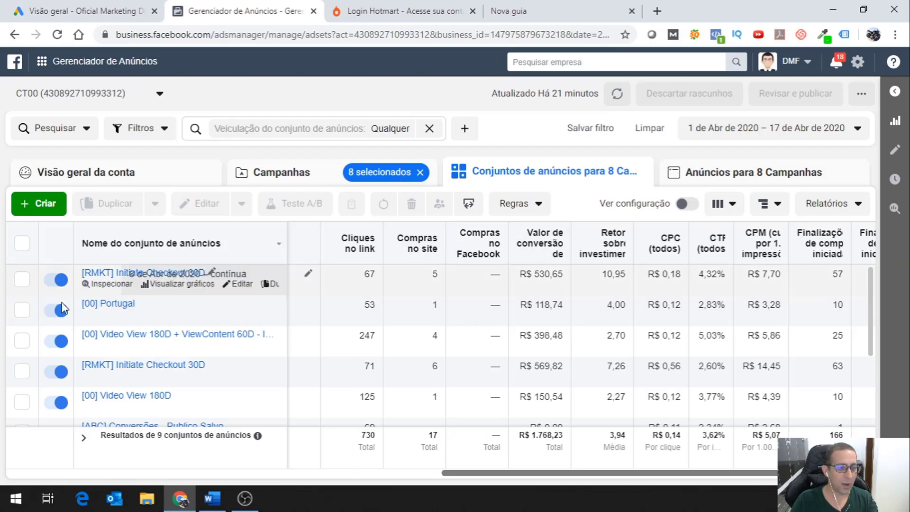
{"action": "scroll", "coordinate": [118, 346], "scroll_direction": "down", "scroll_amount": 3}
{"action": "scroll", "coordinate": [128, 335], "scroll_direction": "up", "scroll_amount": 3}
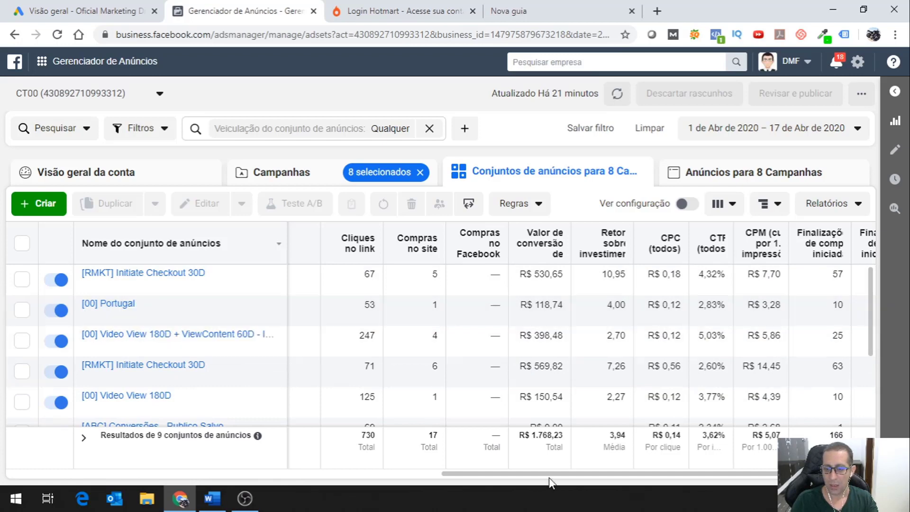
{"action": "scroll", "coordinate": [485, 474], "scroll_direction": "left", "scroll_amount": 5}
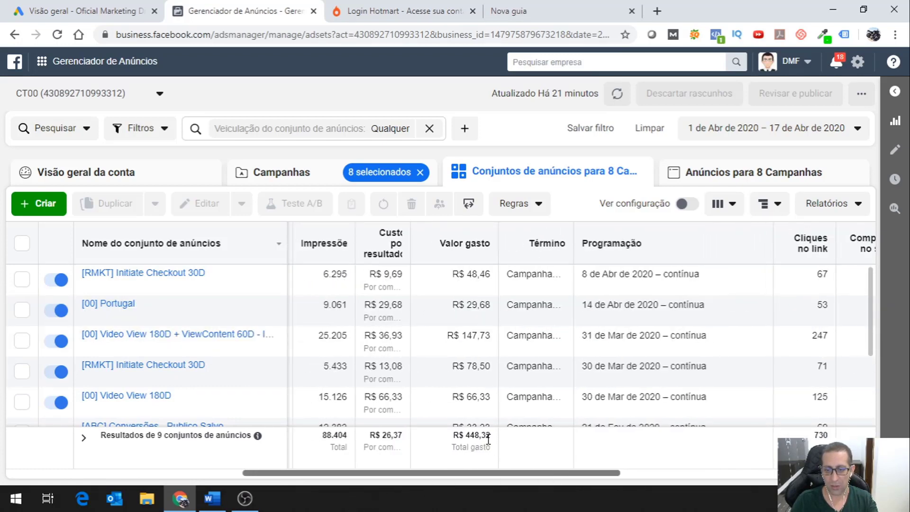
{"action": "left_click_drag", "start_coordinate": [452, 447], "coordinate": [468, 436]}
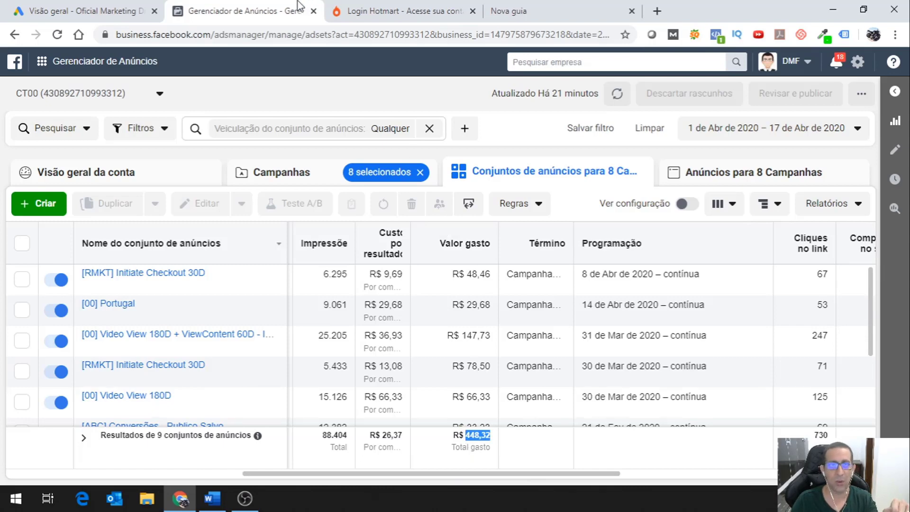
{"action": "key", "text": "ctrl+shift+Tab"}
{"action": "left_click", "coordinate": [211, 7]}
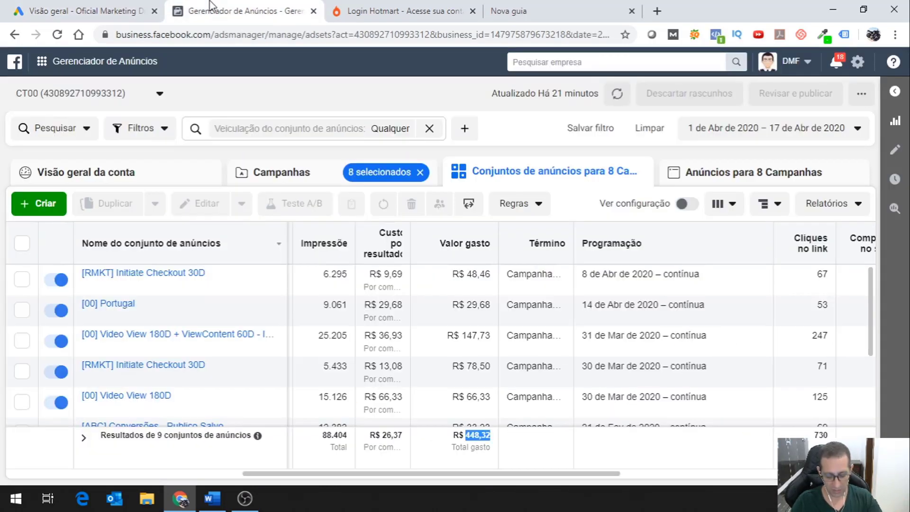
Open the Calculator and add the Facebook and Google ad costs, 448 + 229.
{"action": "key", "text": "XF86Calculator"}
{"action": "type", "text": "448 + 229"}
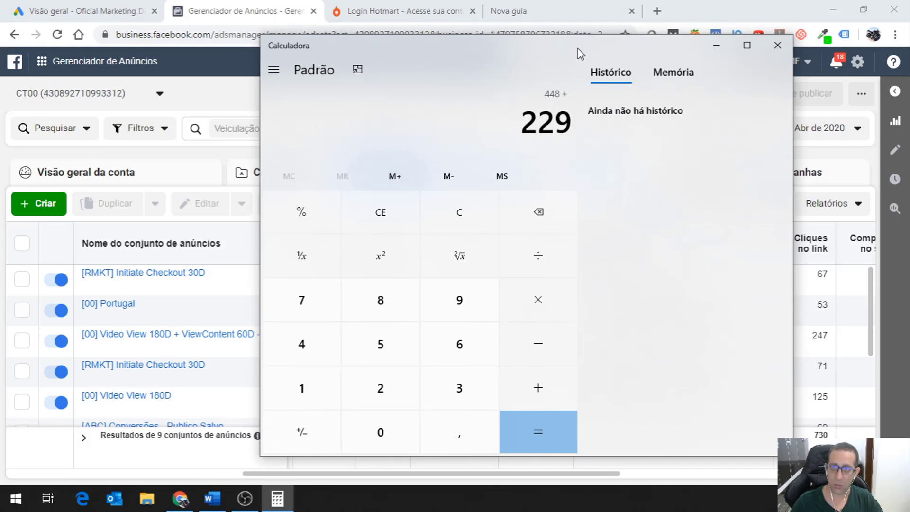
{"action": "key", "text": "Return"}
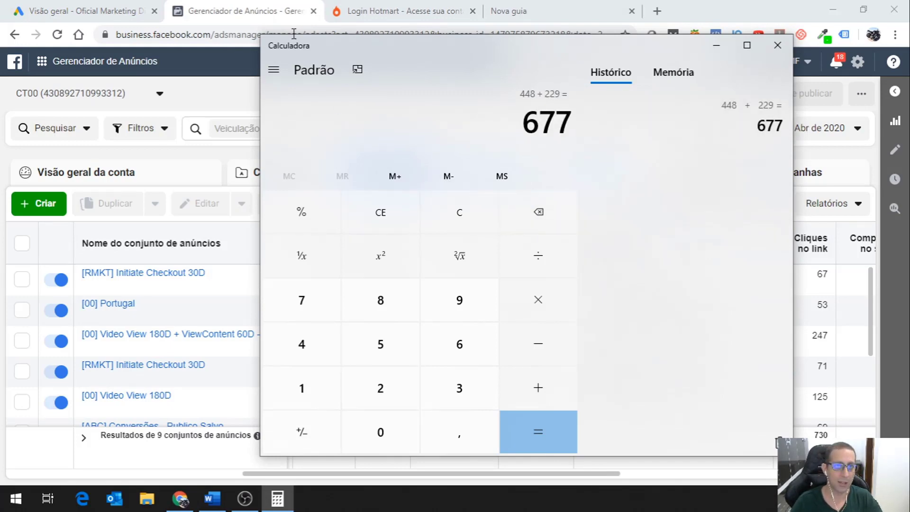
Switch to the Hotmart dashboard and filter its revenue to the period 01/04/2020 to 17/04/2020.
{"action": "left_click", "coordinate": [389, 11]}
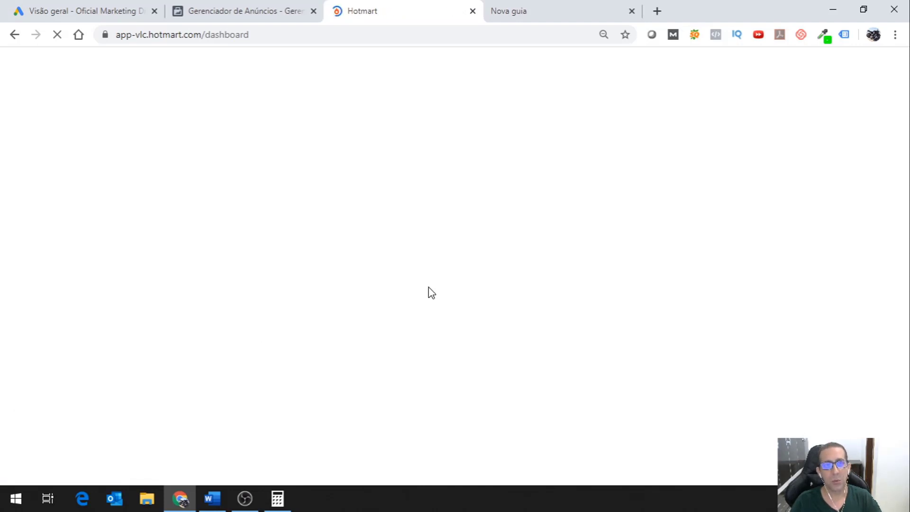
{"action": "left_click", "coordinate": [554, 170]}
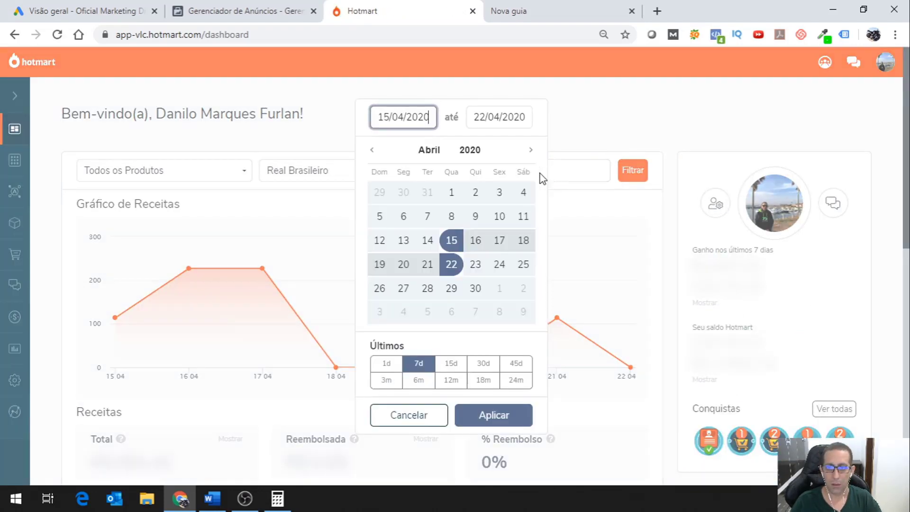
{"action": "left_click", "coordinate": [451, 193]}
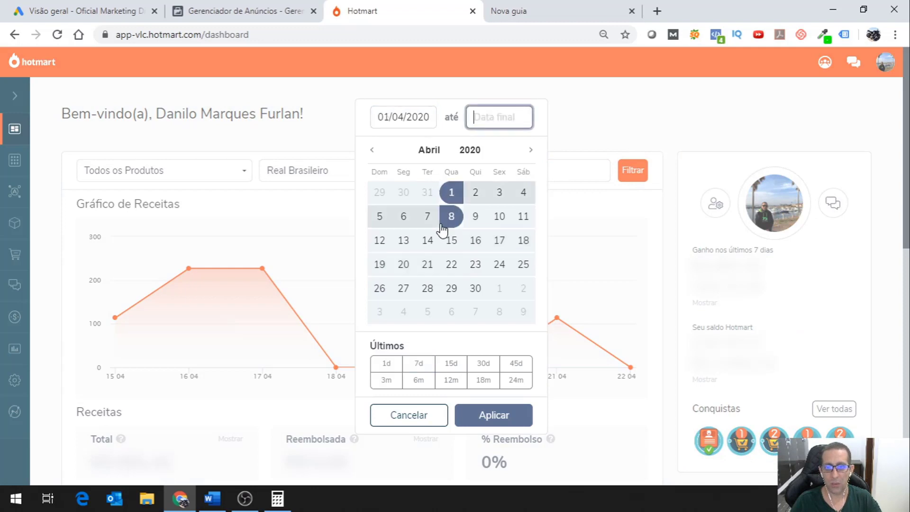
{"action": "left_click", "coordinate": [499, 240]}
{"action": "left_click", "coordinate": [521, 419]}
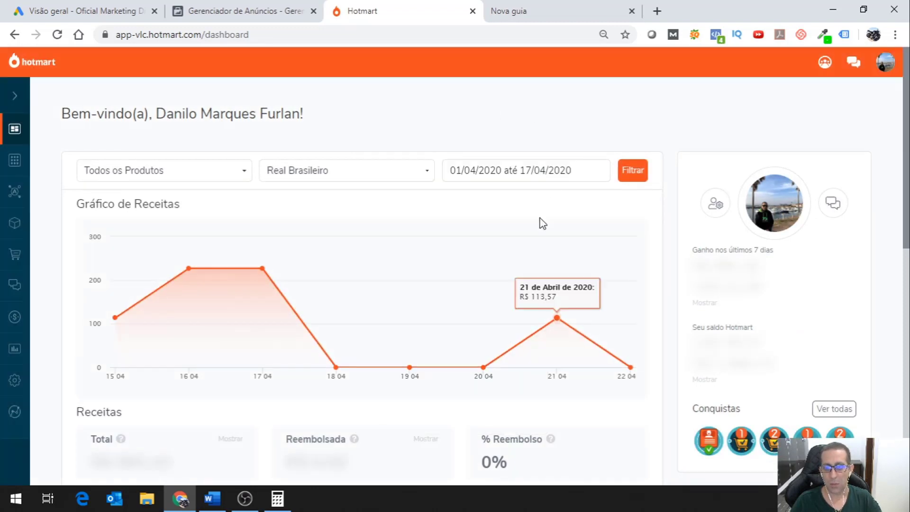
{"action": "left_click", "coordinate": [632, 179]}
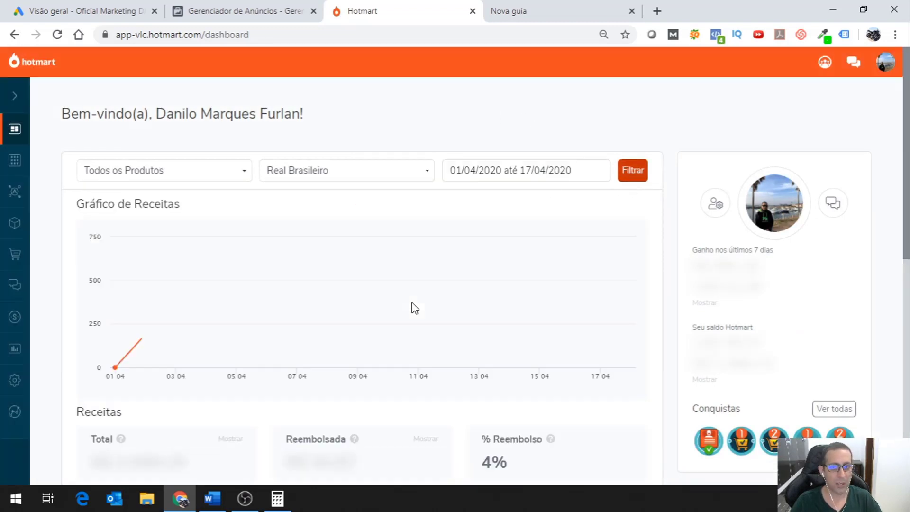
Check Hotmart's total revenue and subtract 2560 from the summed ad costs in the Calculator.
{"action": "scroll", "coordinate": [413, 309], "scroll_direction": "down", "scroll_amount": 3}
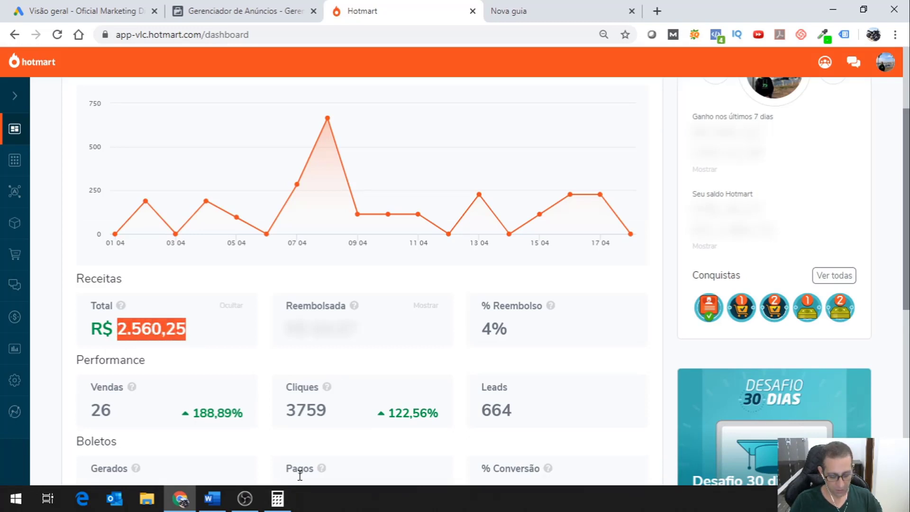
{"action": "left_click", "coordinate": [277, 498]}
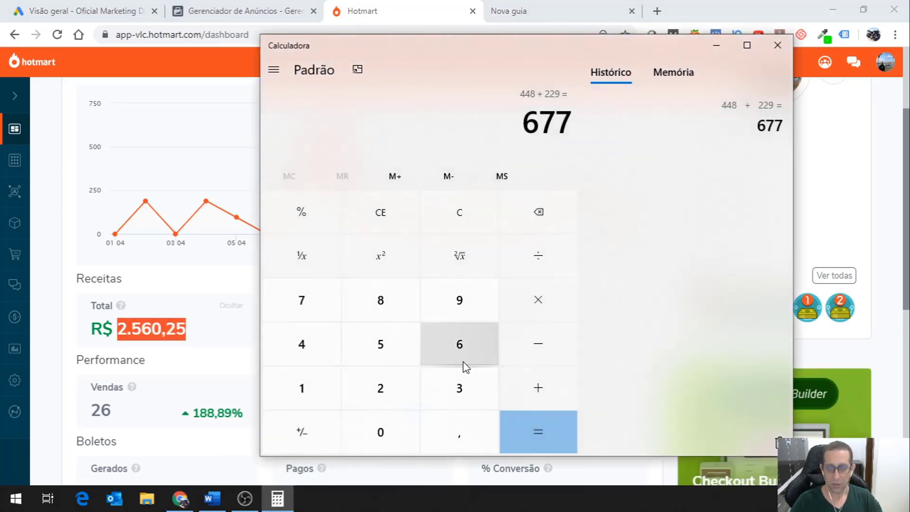
{"action": "type", "text": "-2560"}
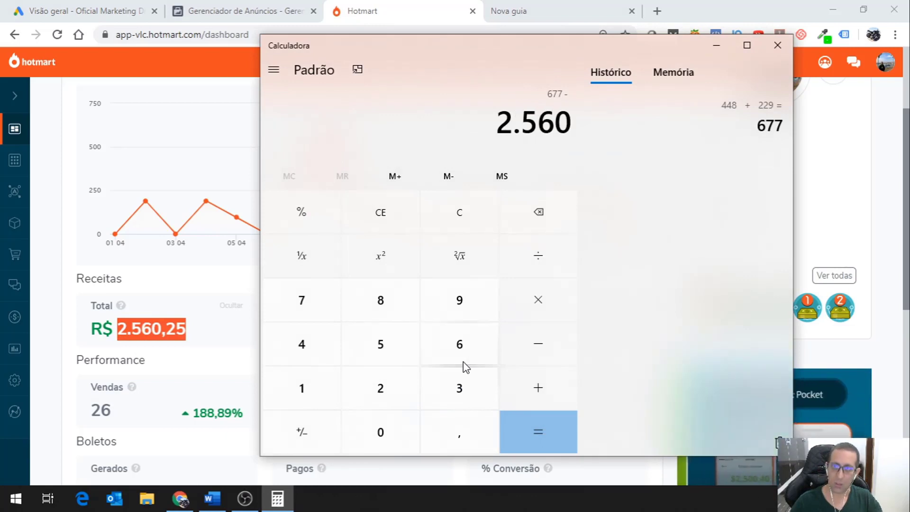
{"action": "key", "text": "Return"}
{"action": "key", "text": "alt+Tab"}
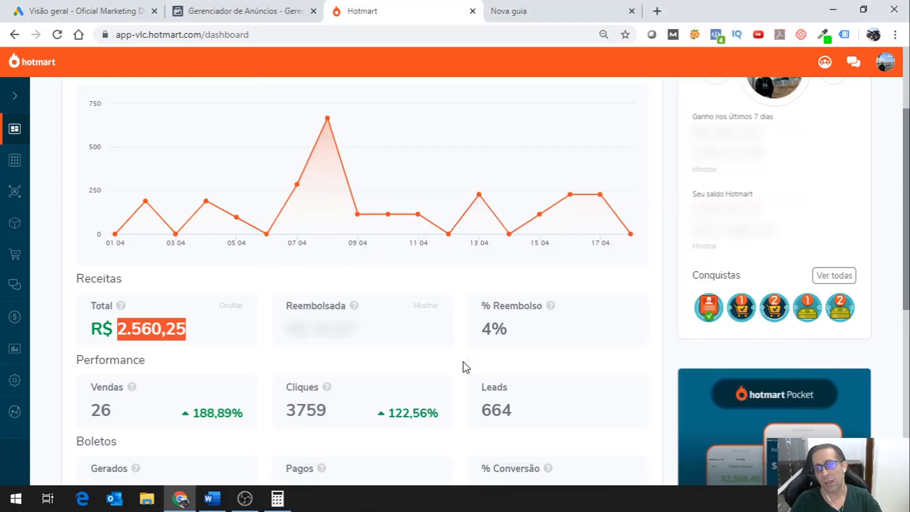
Return to Facebook Ads Manager and examine the ad sets' total conversion value and website purchases.
{"action": "mouse_move", "coordinate": [325, 244]}
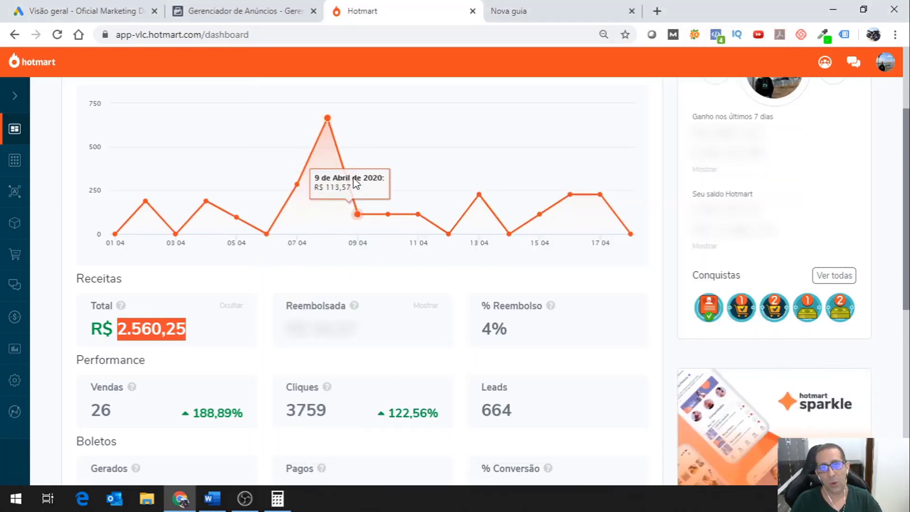
{"action": "left_click", "coordinate": [298, 6]}
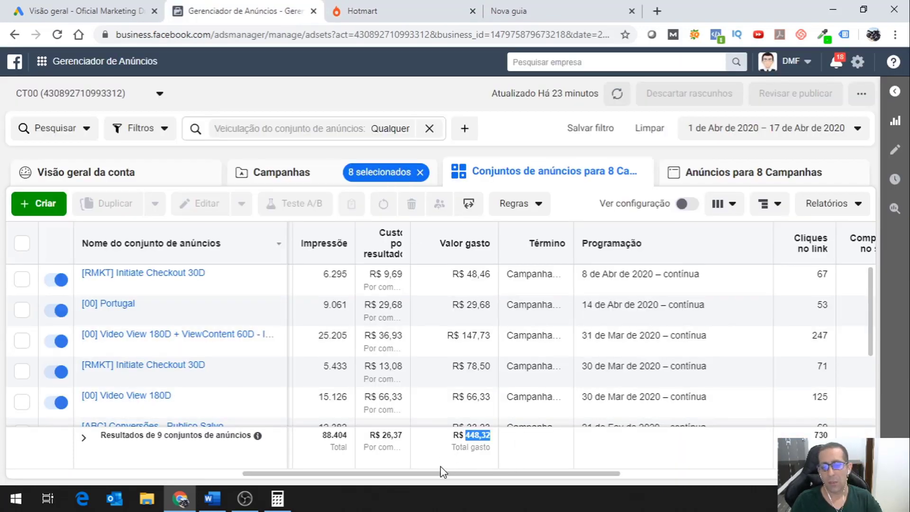
{"action": "left_click_drag", "start_coordinate": [441, 473], "coordinate": [617, 474]}
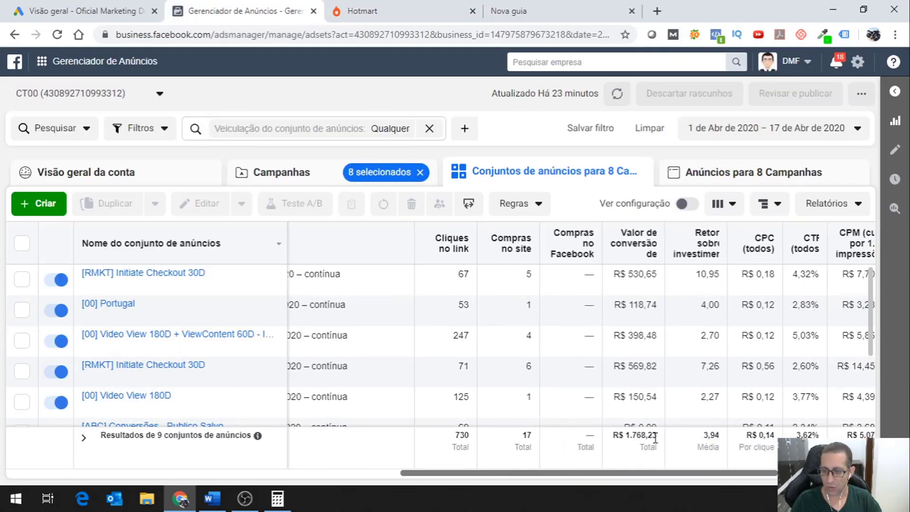
{"action": "left_click_drag", "start_coordinate": [660, 435], "coordinate": [620, 439]}
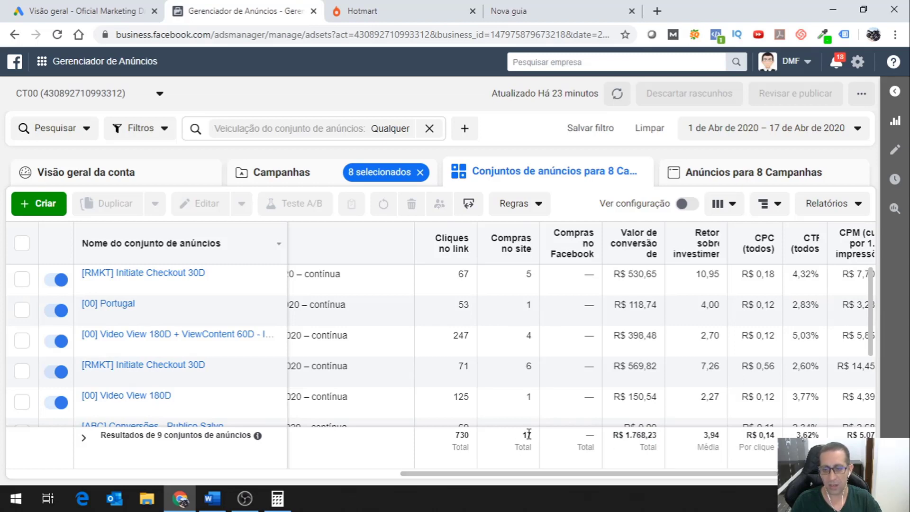
{"action": "double_click", "coordinate": [527, 435]}
Compare the sales count (Vendas) in Hotmart with the ad data, and return to the Google Ads campaign overview to check its cost.
{"action": "left_click", "coordinate": [365, 10]}
{"action": "left_click", "coordinate": [106, 400]}
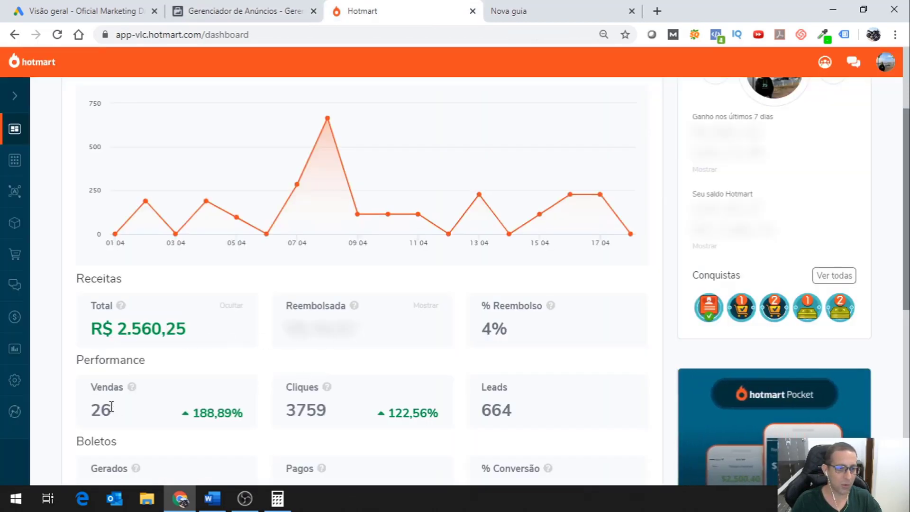
{"action": "double_click", "coordinate": [104, 412]}
{"action": "left_click", "coordinate": [218, 7]}
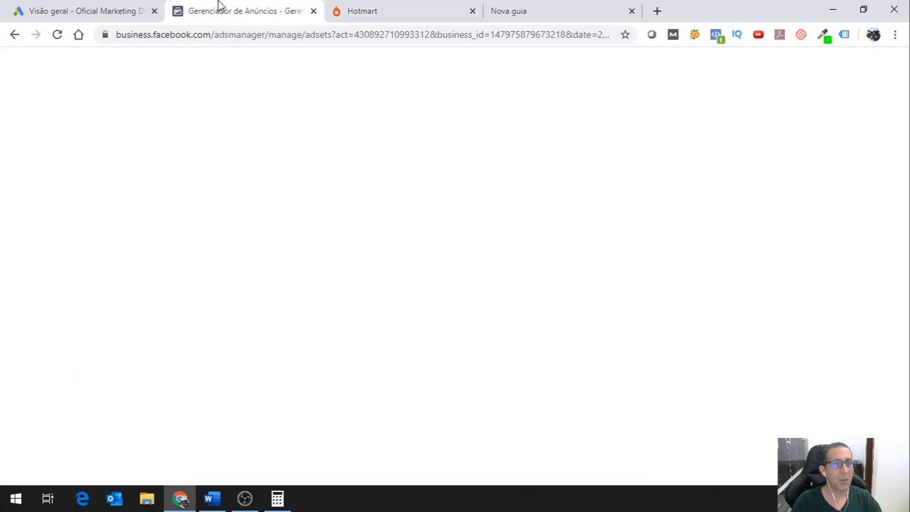
{"action": "left_click", "coordinate": [7, 6]}
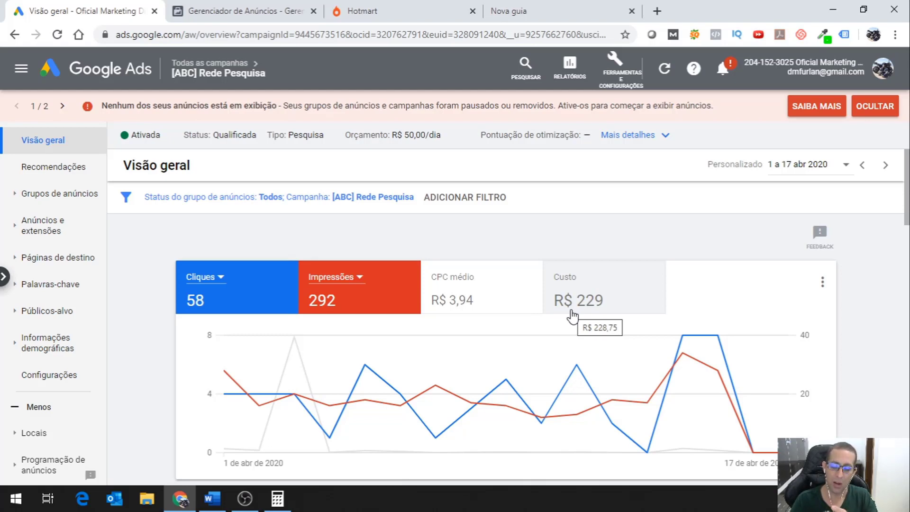
{"action": "key", "text": "alt+Tab"}
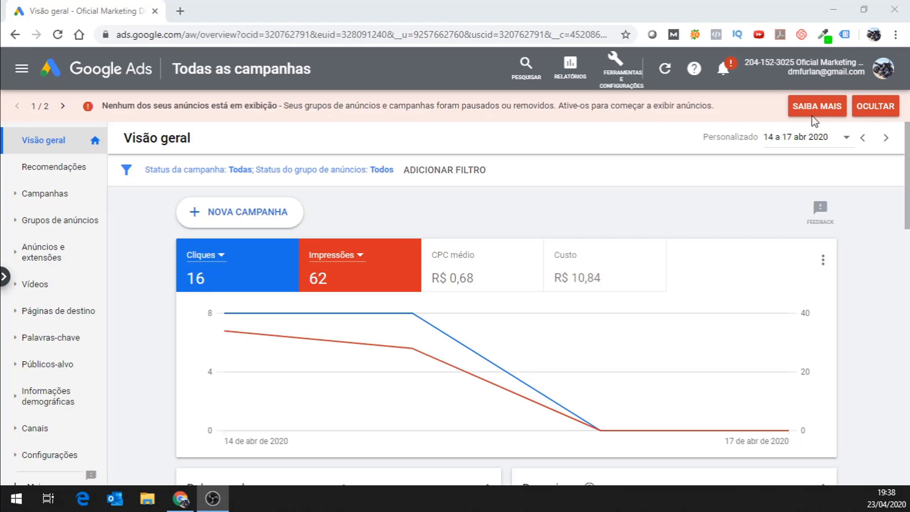
Open the Keyword Planner (Planejador de palavras-chave) and start discovering new keywords (Descubra novas palavras-chave).
{"action": "left_click", "coordinate": [625, 80]}
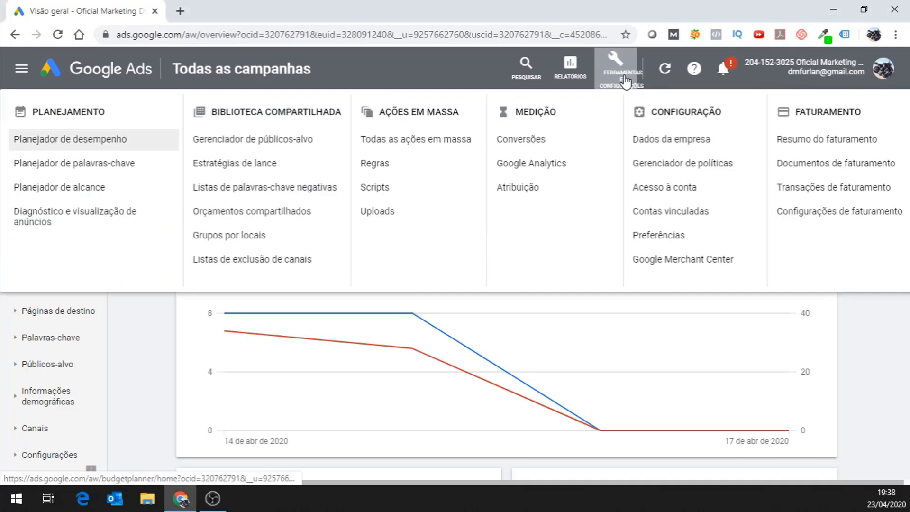
{"action": "left_click", "coordinate": [56, 171]}
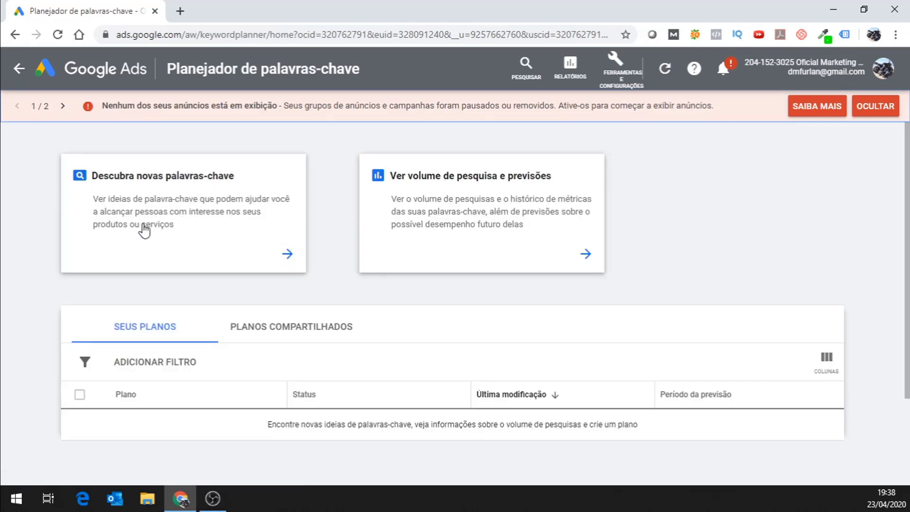
{"action": "left_click", "coordinate": [248, 207]}
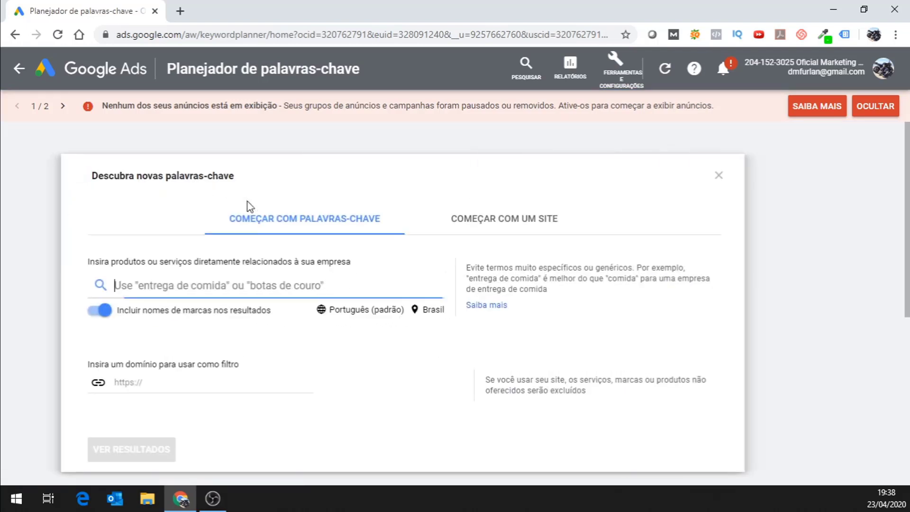
Enter the seed keywords "curso abc do bonsai", "curso de bonsai", "curso online de bonsai" and "aprender bonsai".
{"action": "type", "text": "curs"}
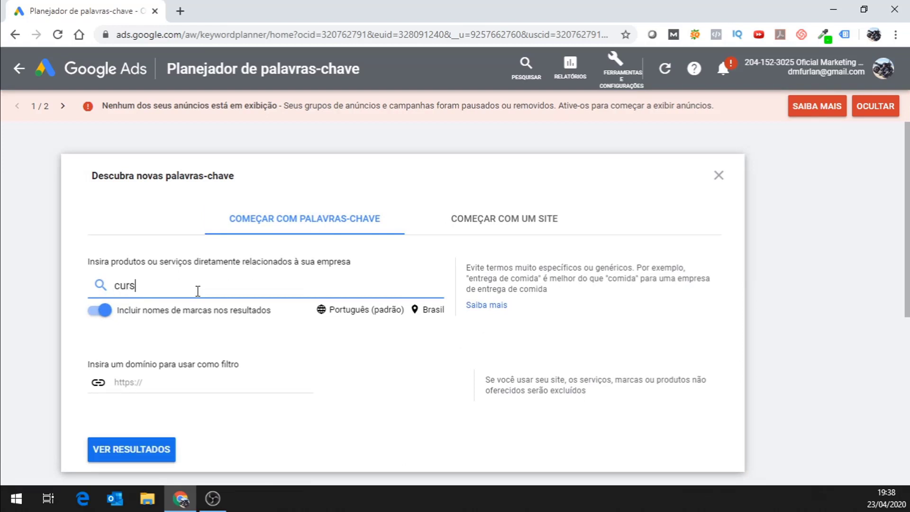
{"action": "type", "text": "o abc do bonsai"}
{"action": "key", "text": "Return"}
{"action": "type", "text": "curso de bonsai curso online de bonsai"}
{"action": "type", "text": "ap"}
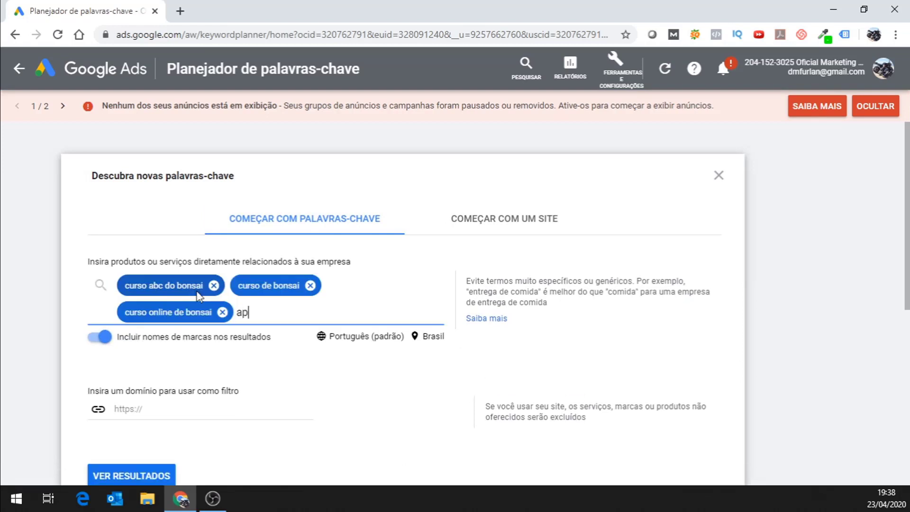
{"action": "type", "text": "render bonsai"}
{"action": "key", "text": "Return"}
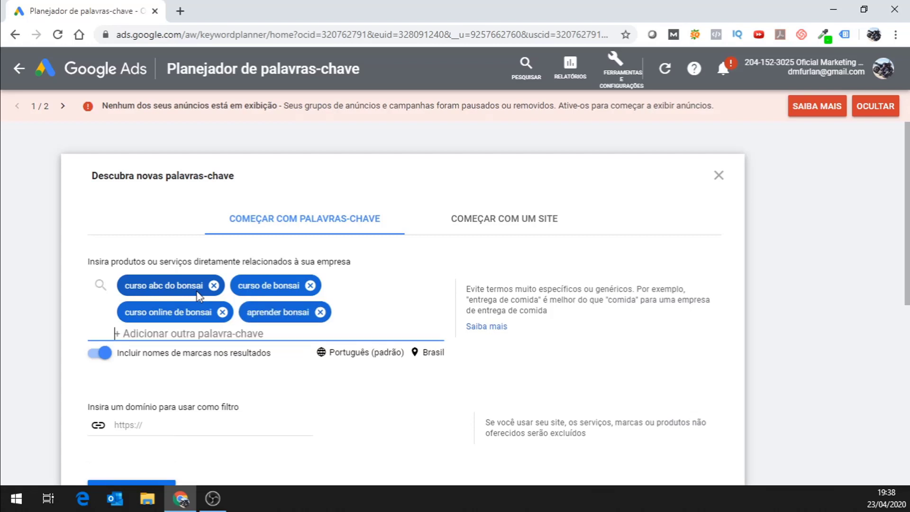